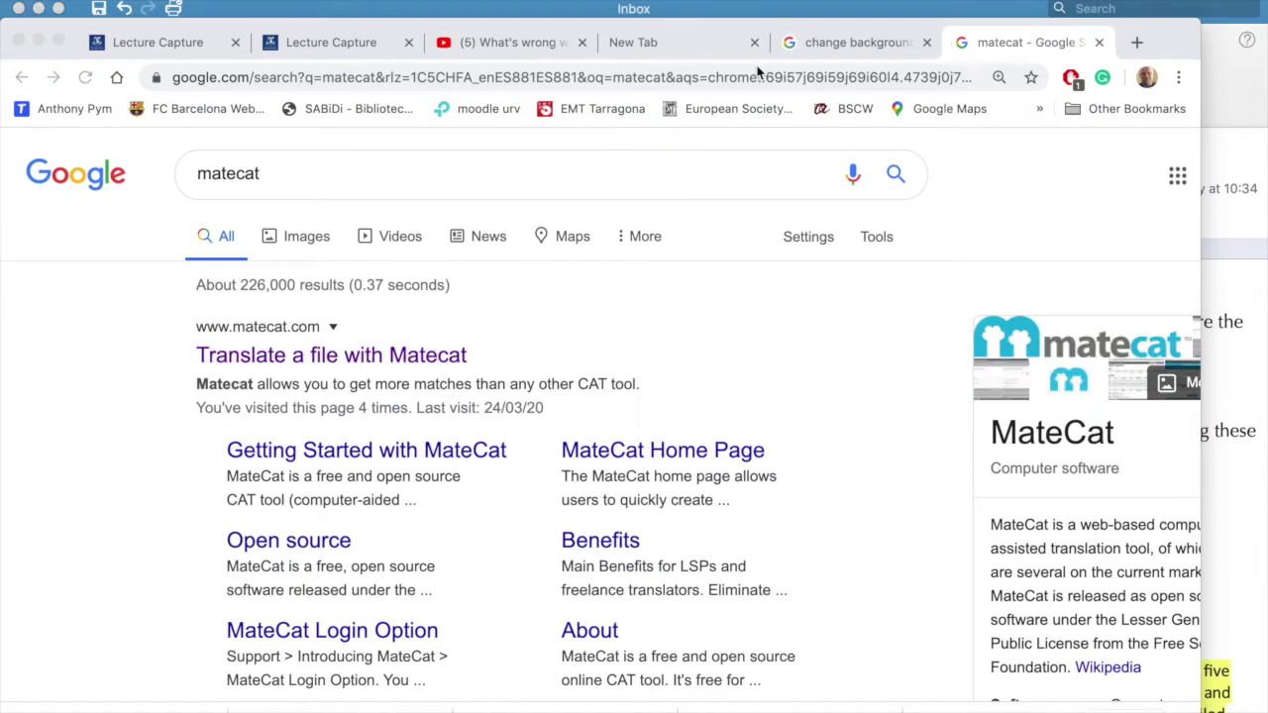
Step: Open the 'Translate a file with Matecat' result to reach matecat.com's file-upload form
click(334, 359)
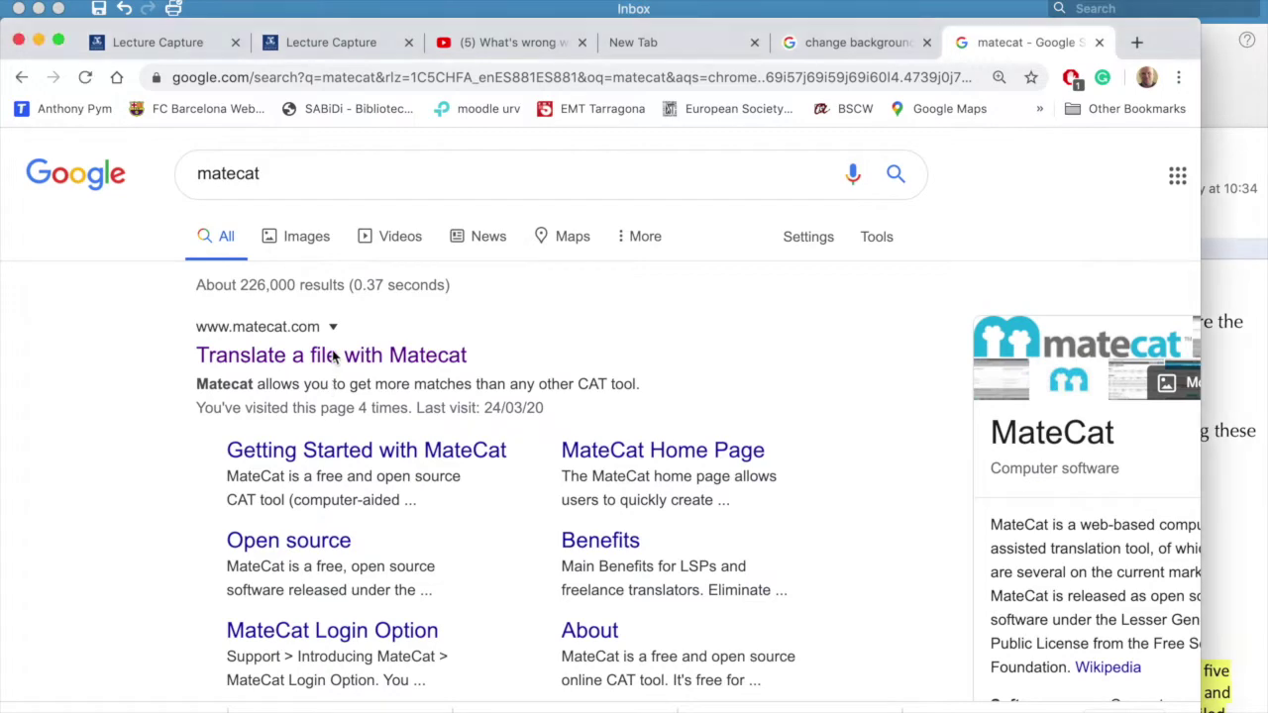
click(334, 359)
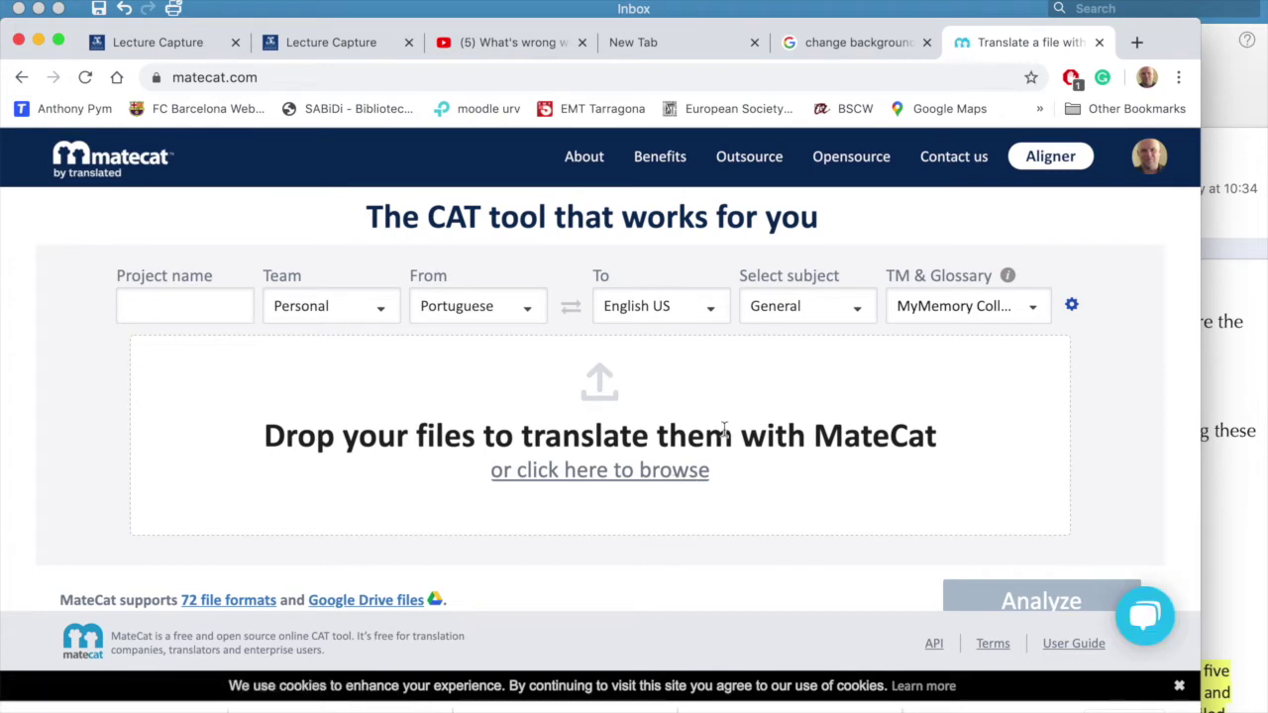
click(1145, 165)
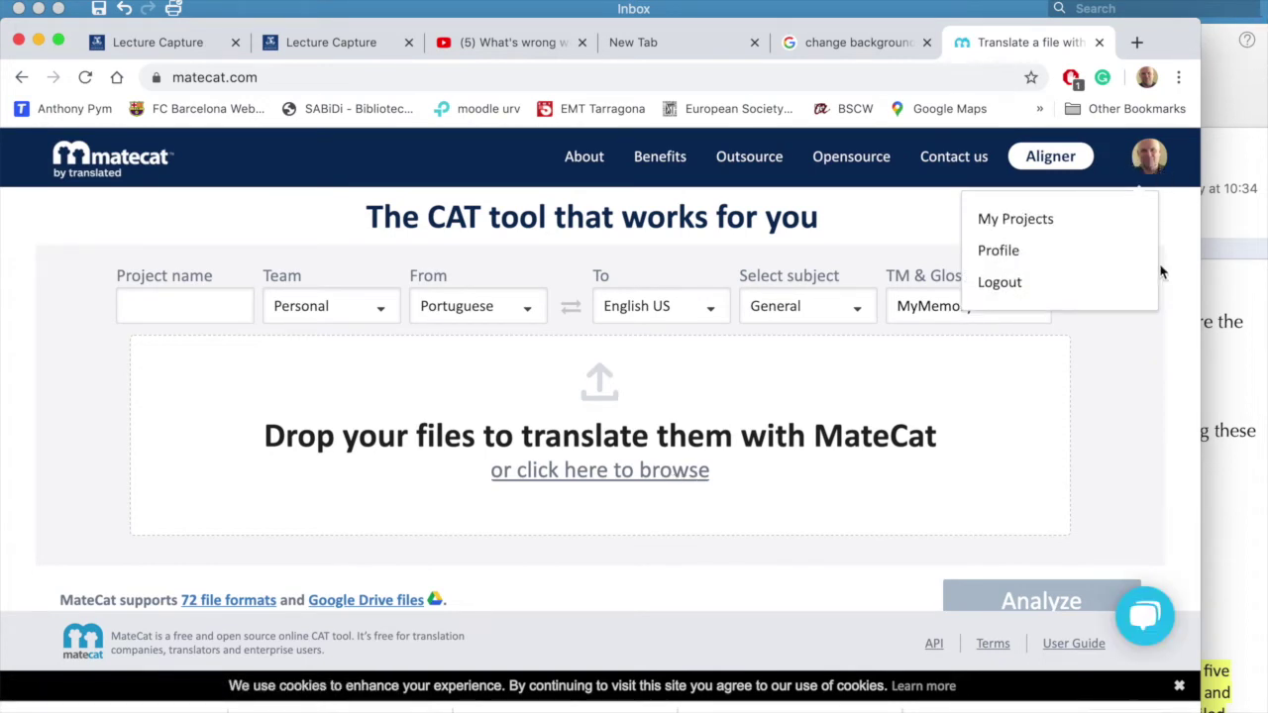
click(1181, 299)
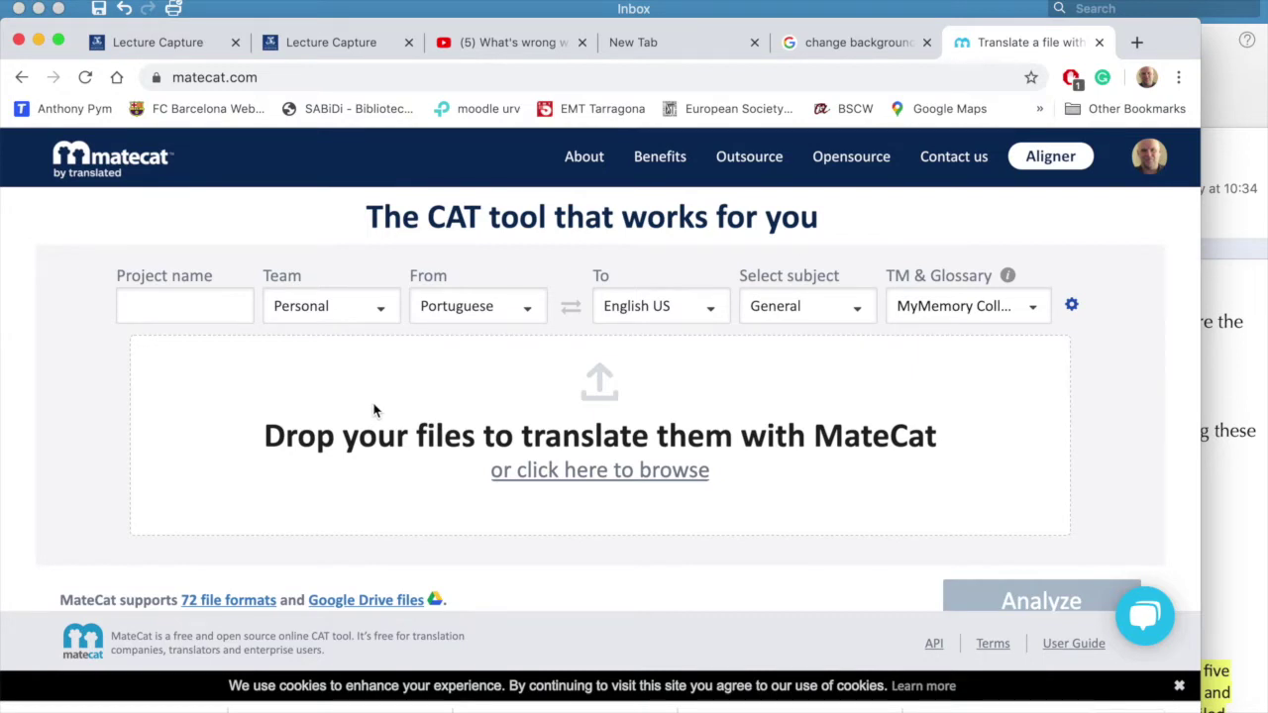
click(228, 309)
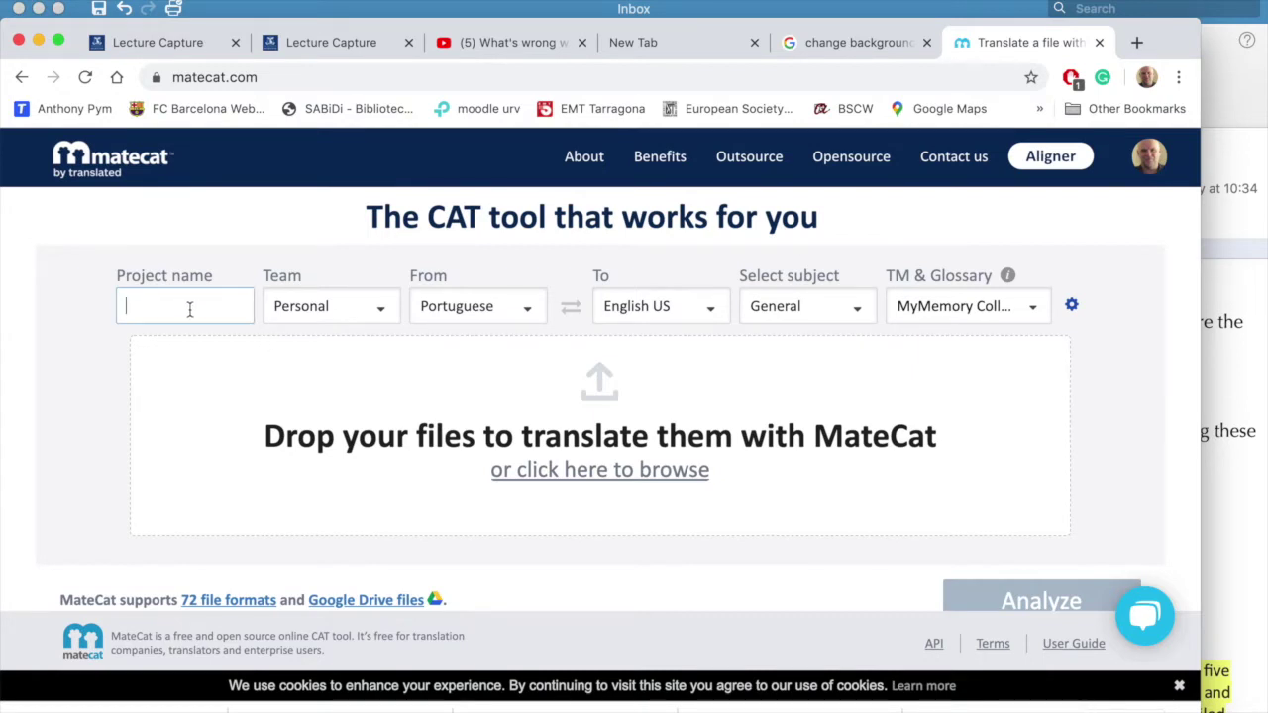
Step: Name the project 'Subtitles', keep the Personal team, and list the available TMs and glossaries
text(Subtitles)
click(391, 311)
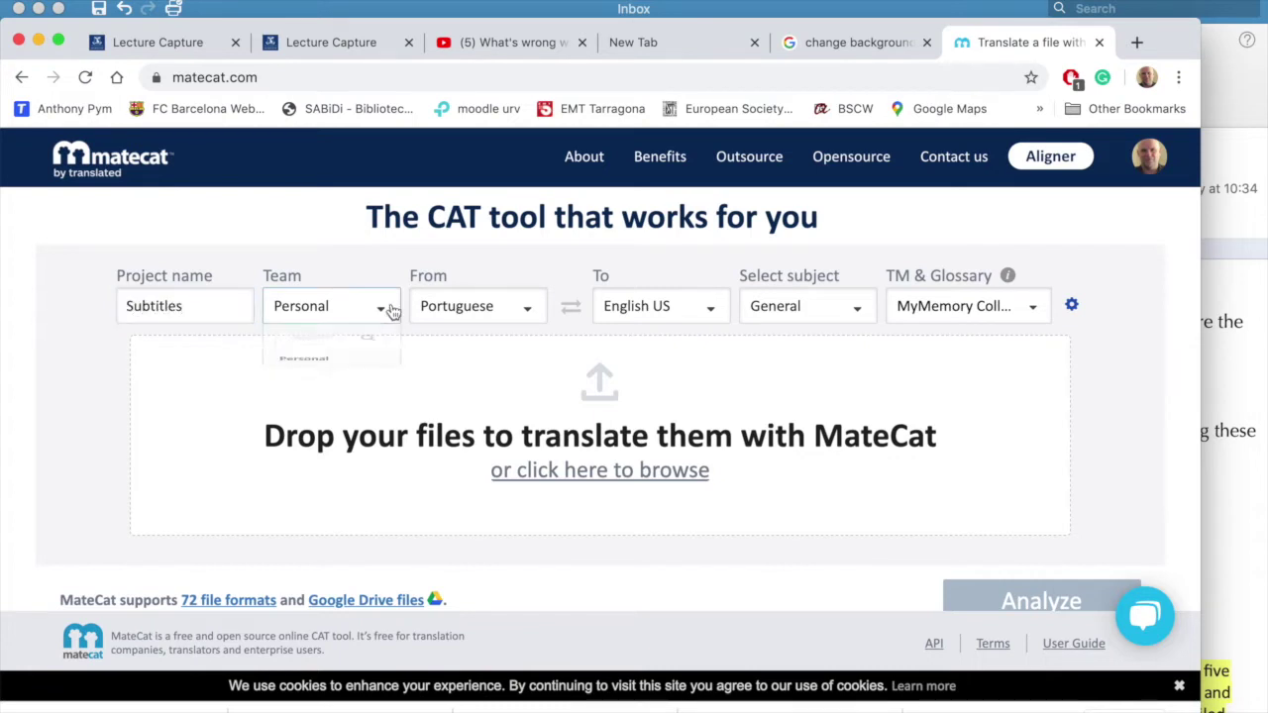
click(359, 311)
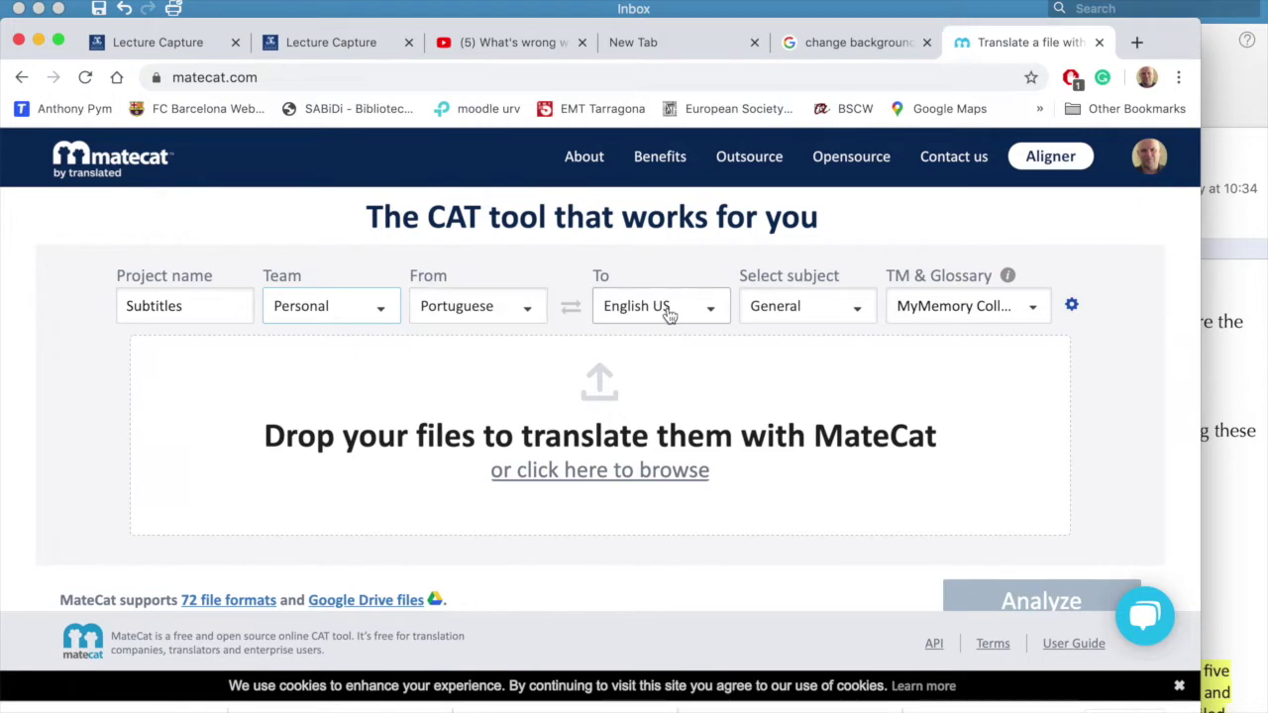
click(1035, 310)
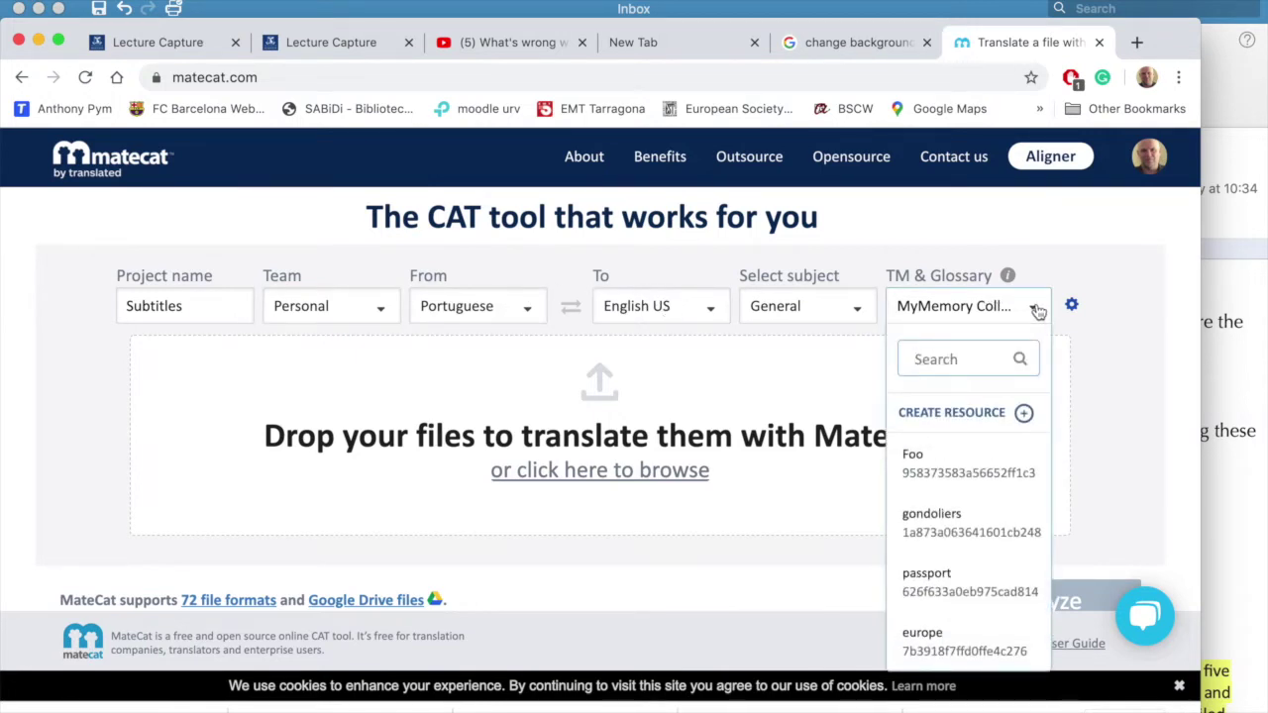
Step: Open resource Settings, check that MyMemory is the machine translation engine, and return to Translation Memory
click(1001, 414)
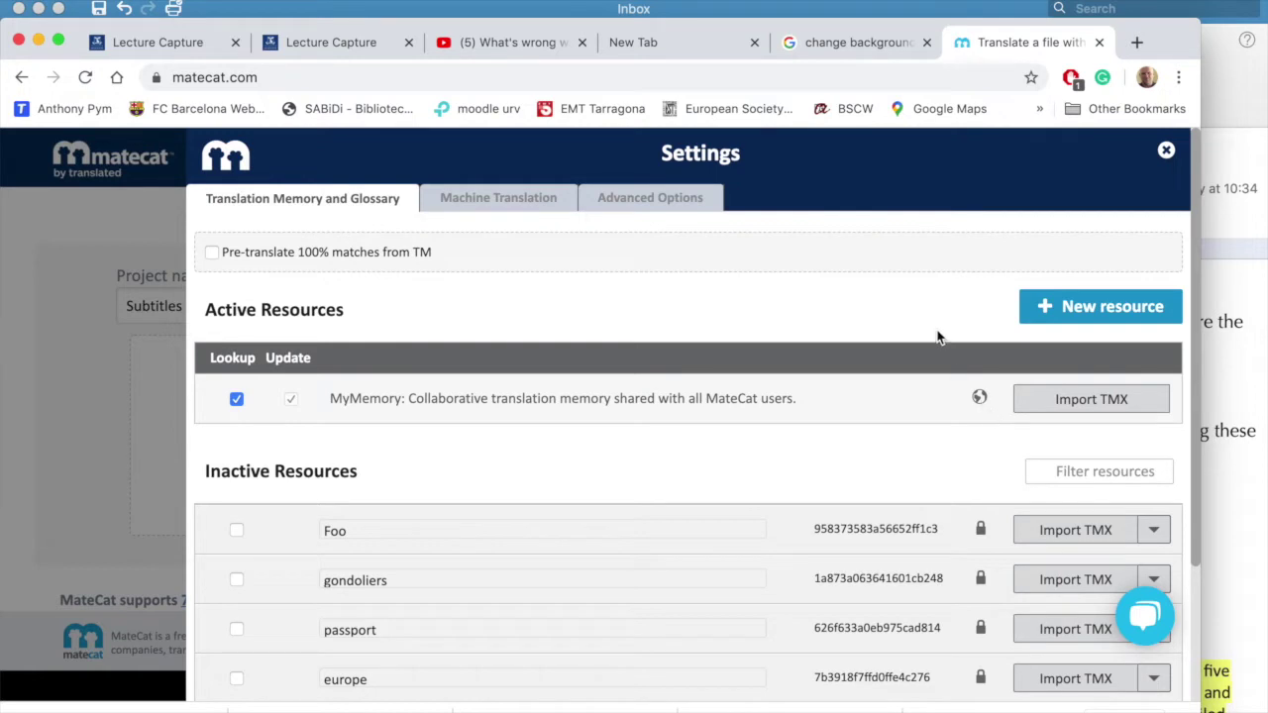
click(513, 208)
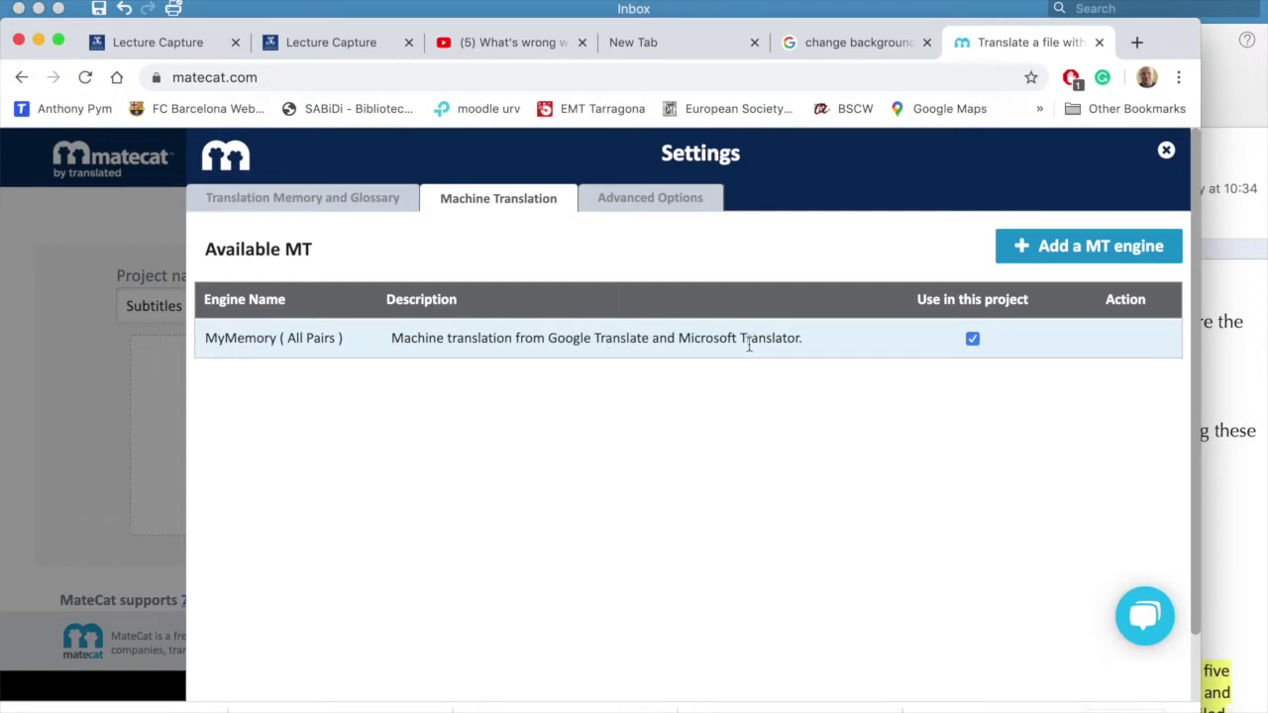
click(295, 207)
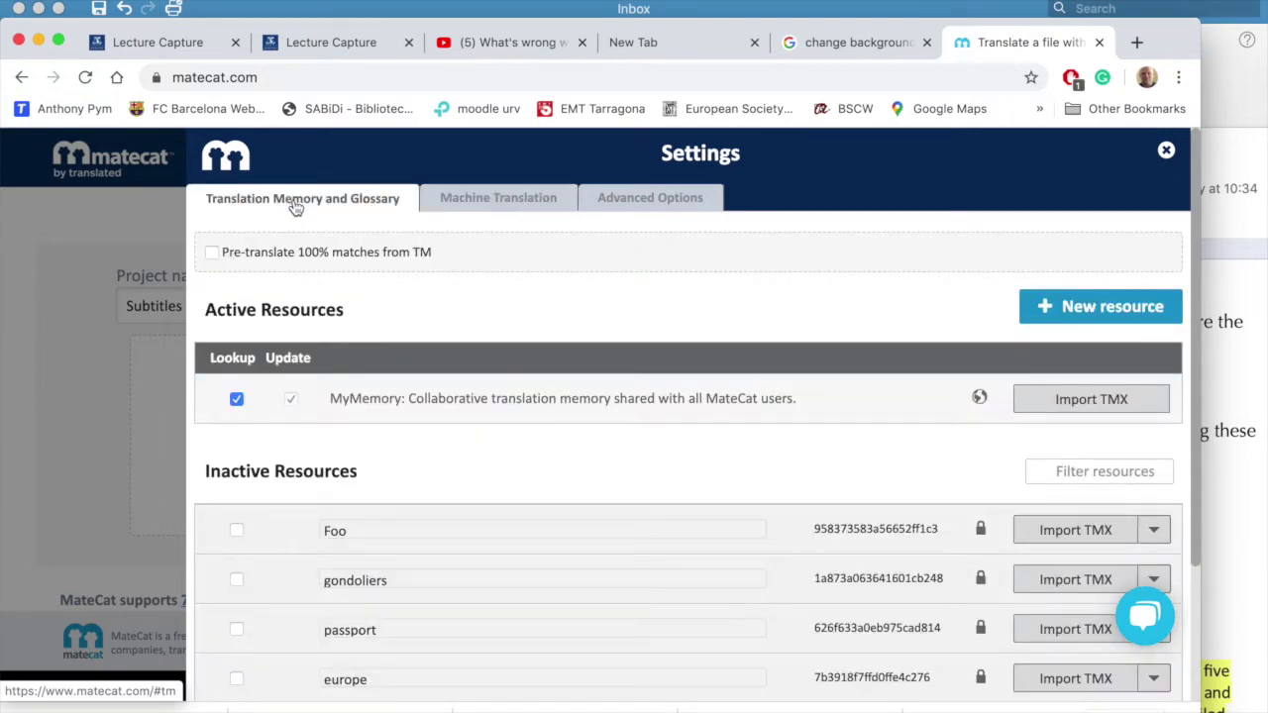
Step: Create a new private translation memory named 'Translation theory' and confirm it
click(1092, 308)
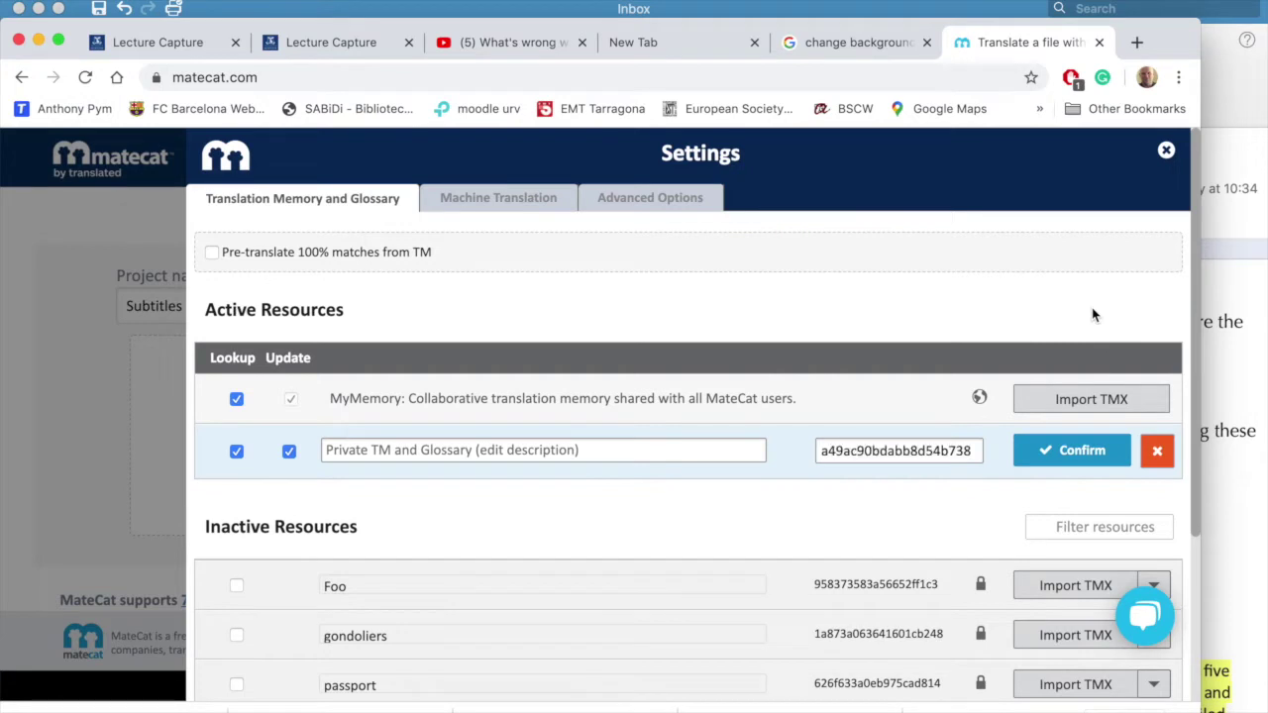
click(591, 448)
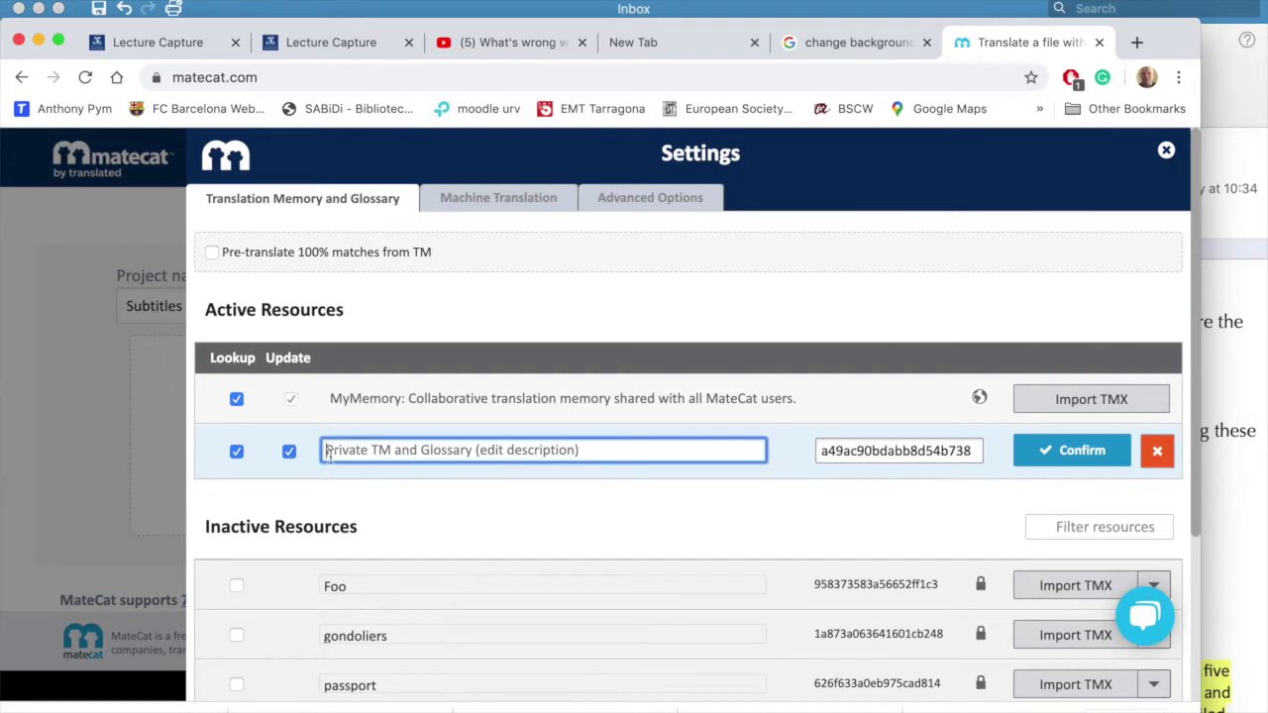
text(Tran)
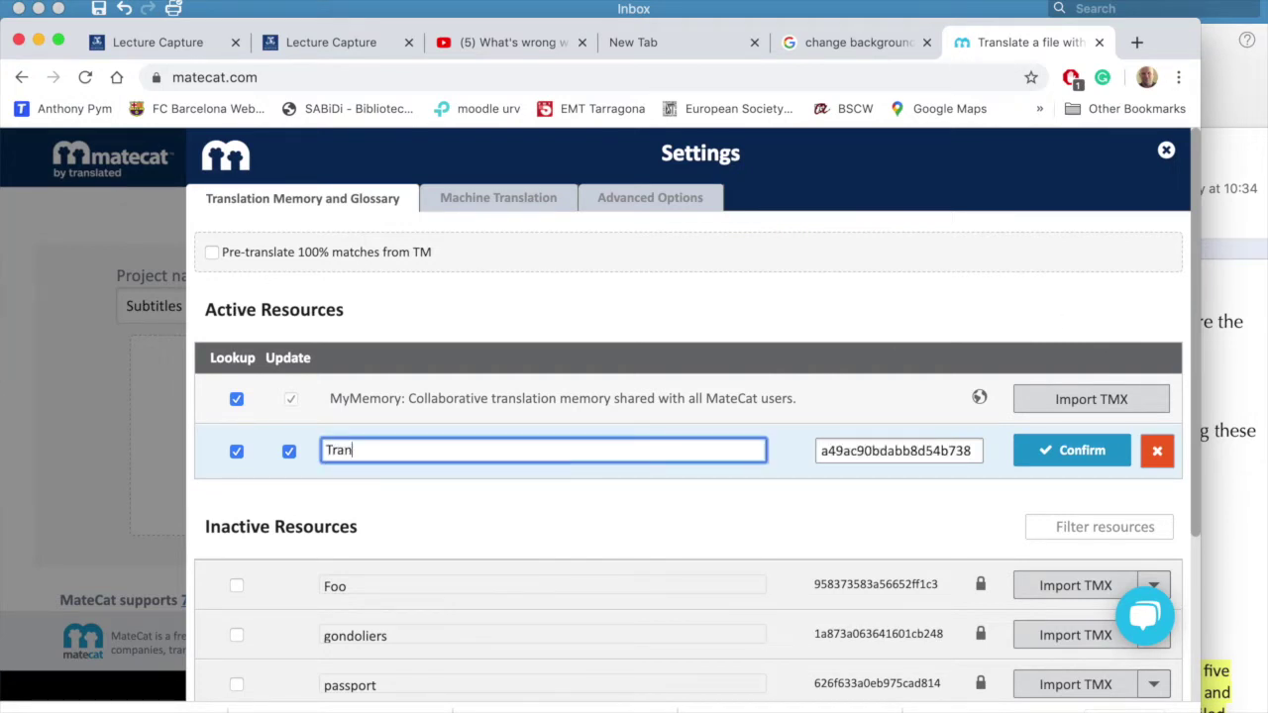
text(tion)
key(BackSpace)
key(BackSpace)
key(BackSpace)
text(ko)
text(n theo)
click(1084, 458)
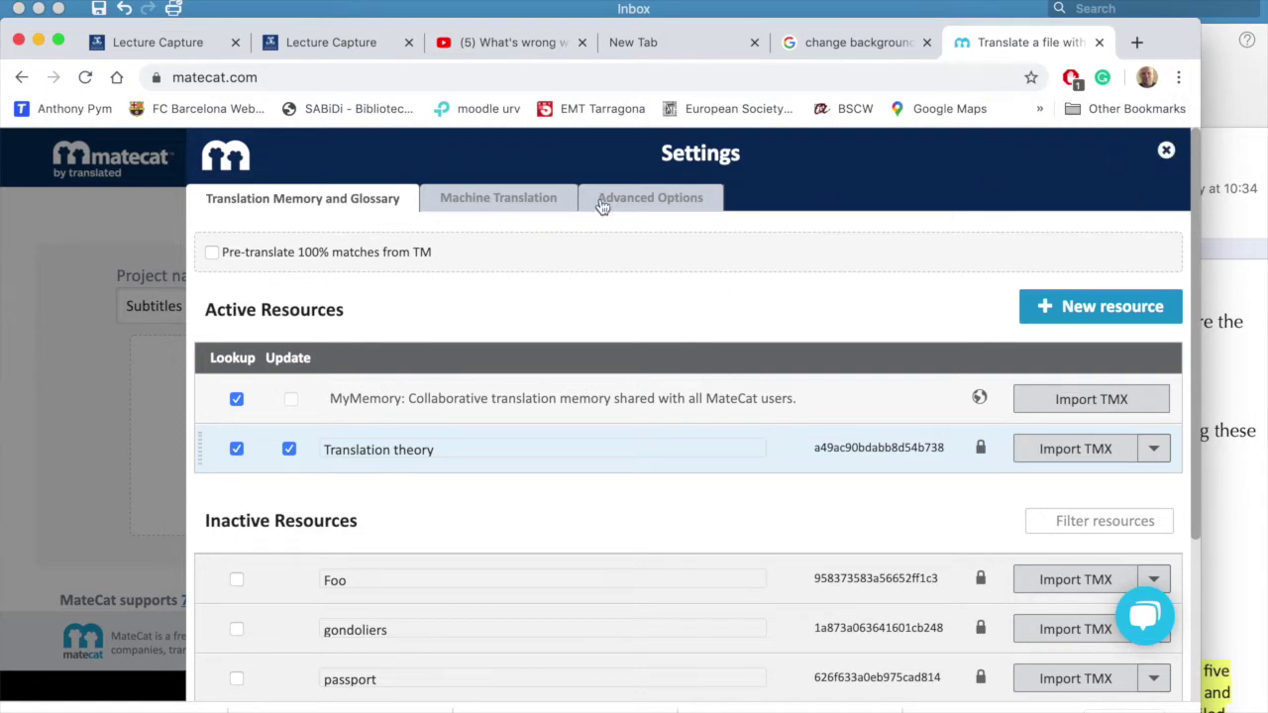
Step: Review the Advanced Options tab, then close Settings and return to the Subtitles project form
click(635, 198)
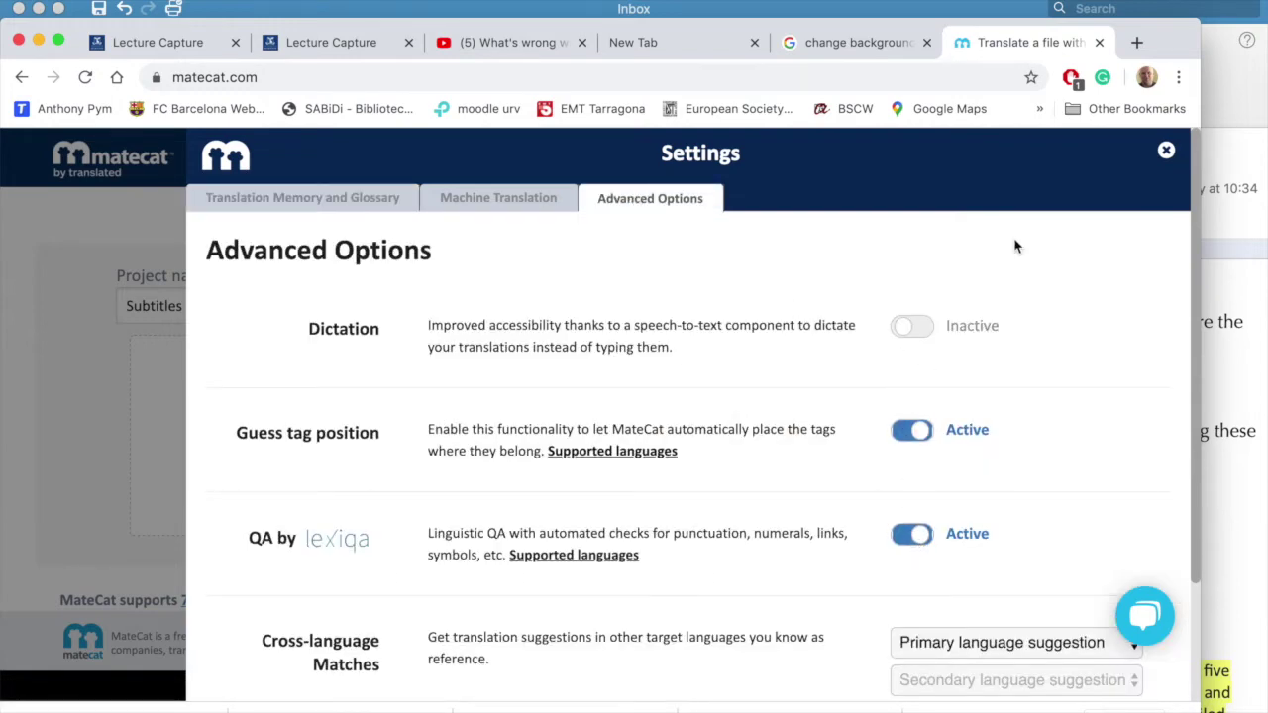
click(1167, 153)
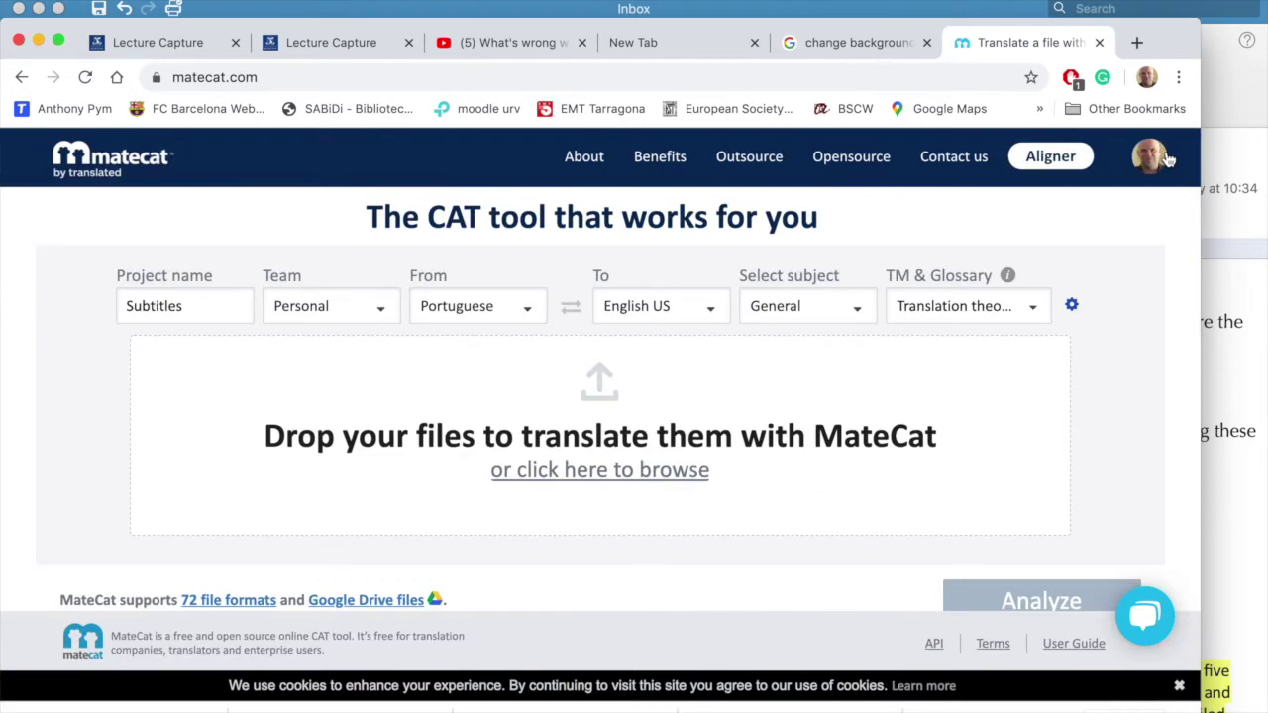
Step: Upload 'Pym_What is wrong with equivalence.srt' from the Desktop and view the supported file formats
click(601, 479)
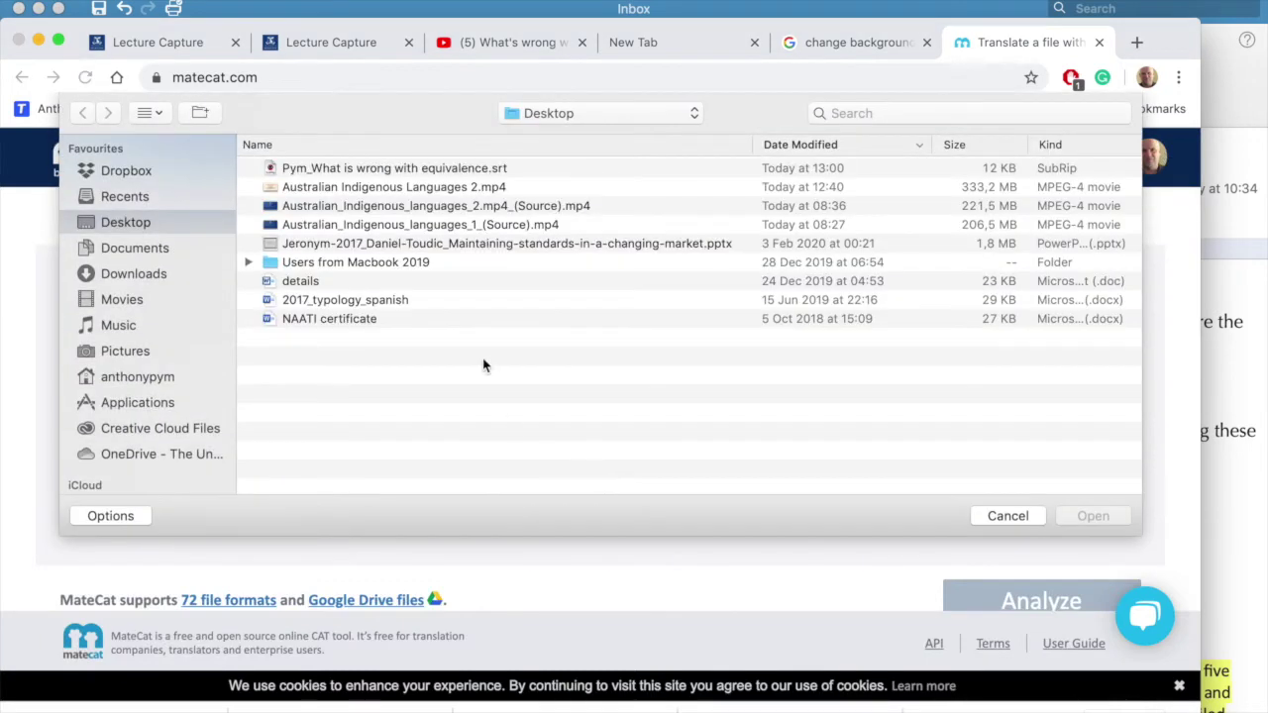
double_click(502, 169)
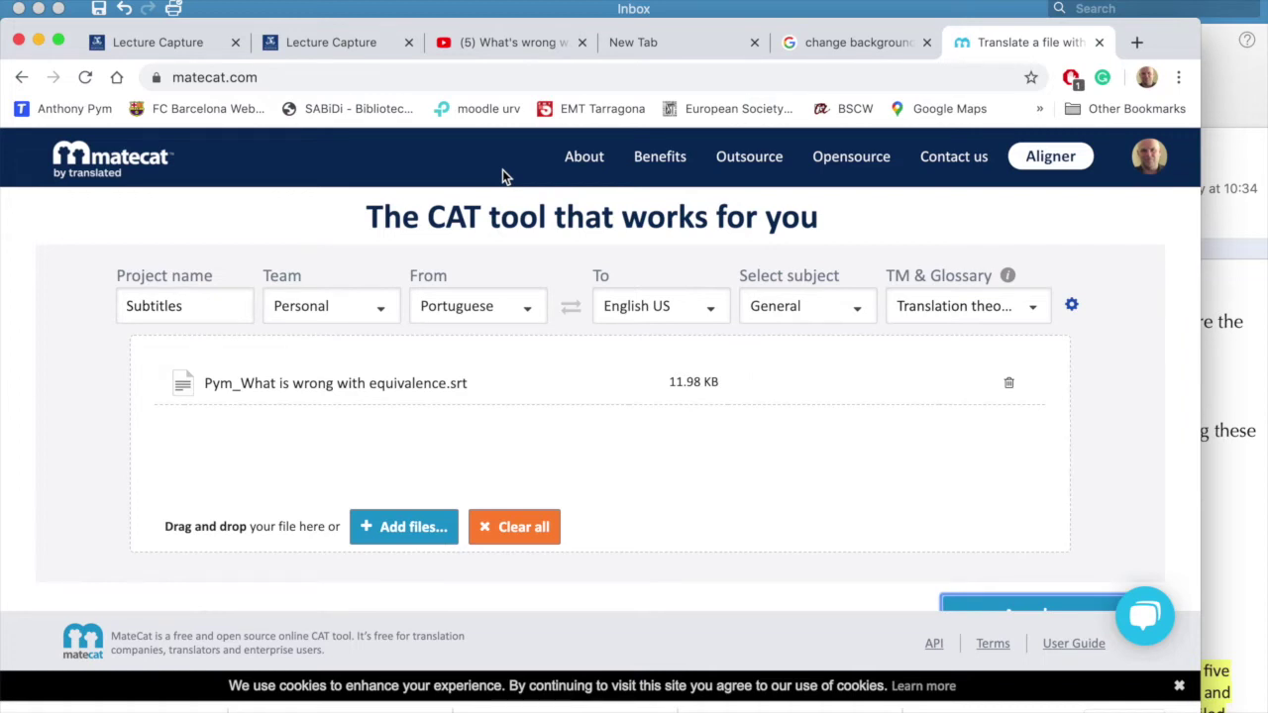
scroll(537, 369, down, 2)
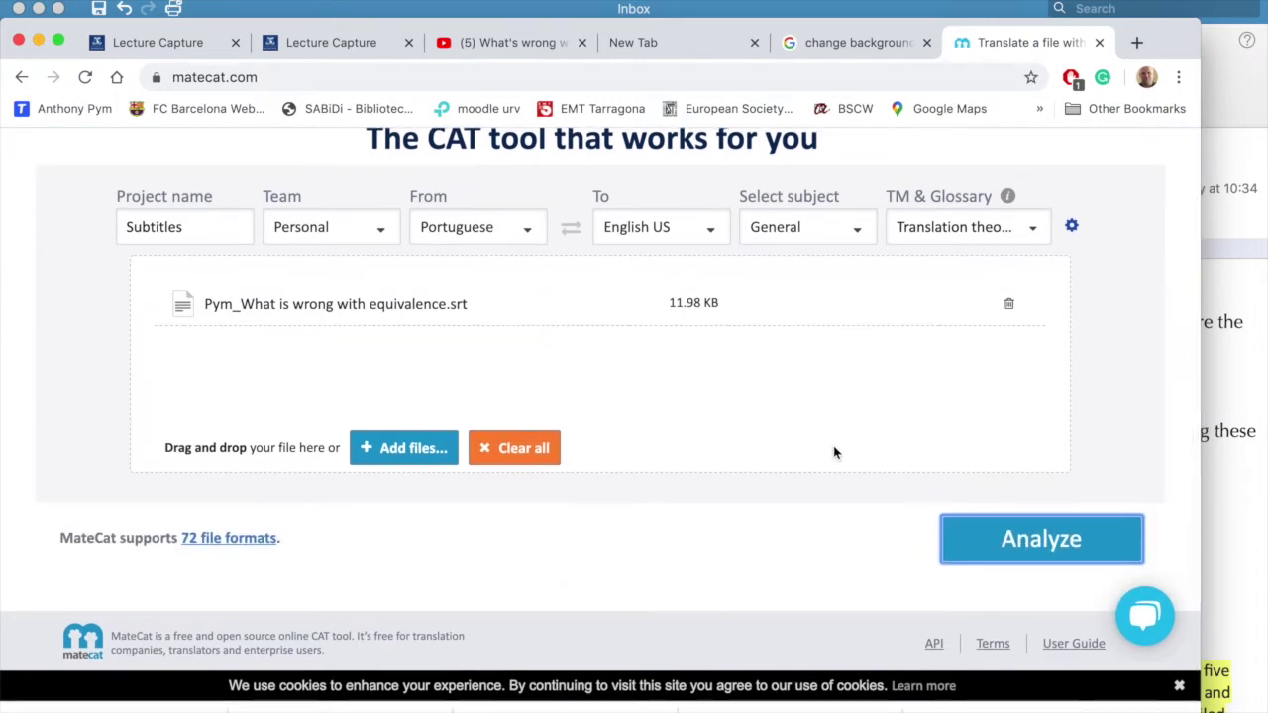
click(230, 540)
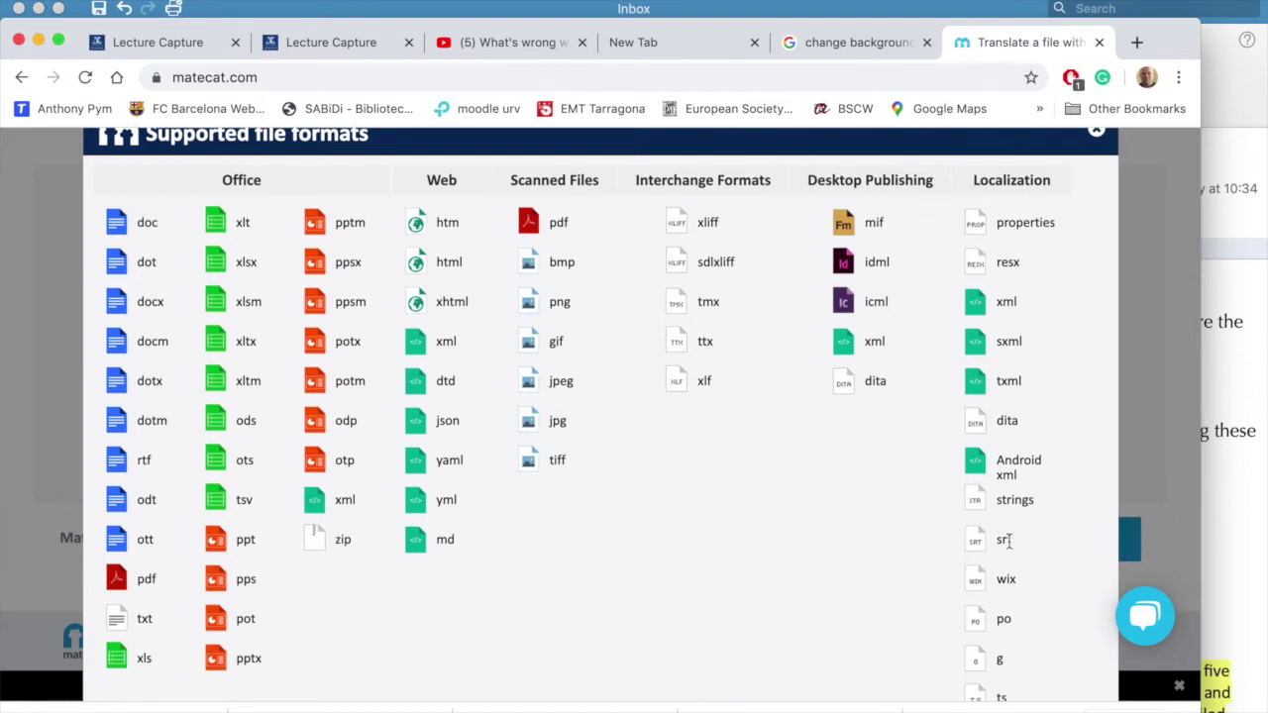
scroll(1073, 558, down, 1)
scroll(1073, 558, up, 1)
click(1095, 133)
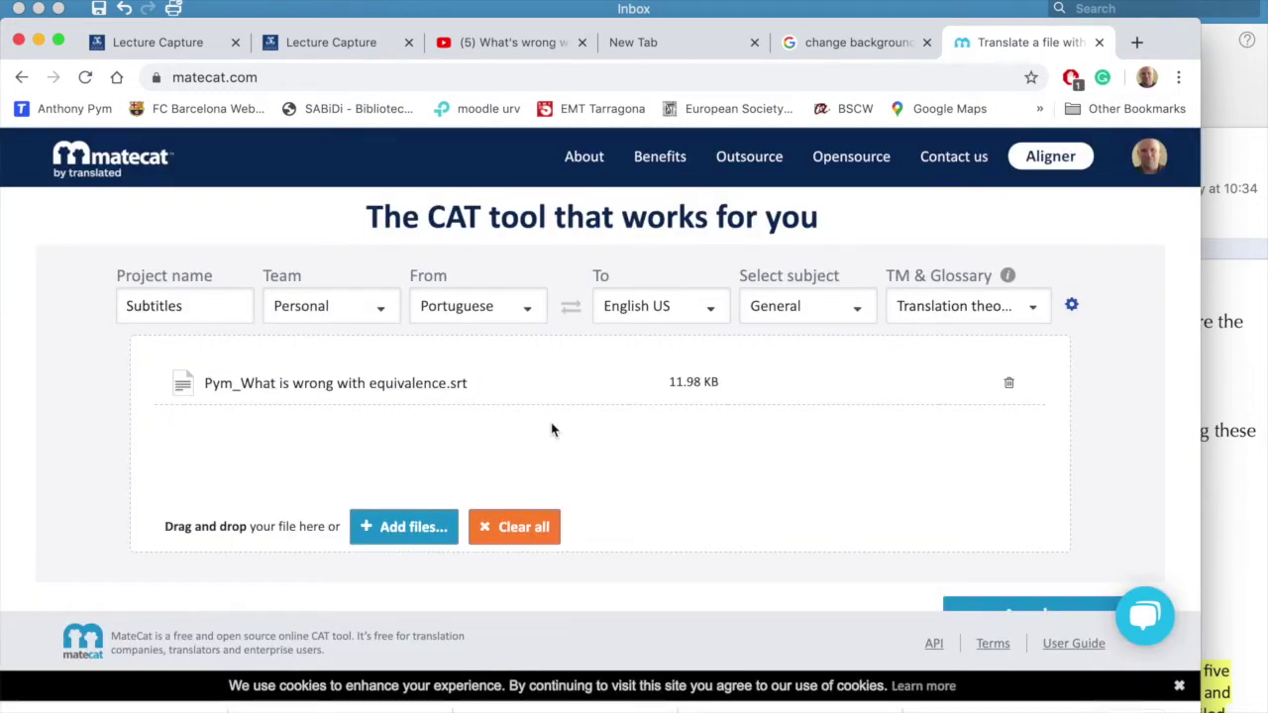
Step: Run Analyze and let volume analysis finish: 1,010 words, 801 MateCat-weighted
scroll(611, 501, down, 2)
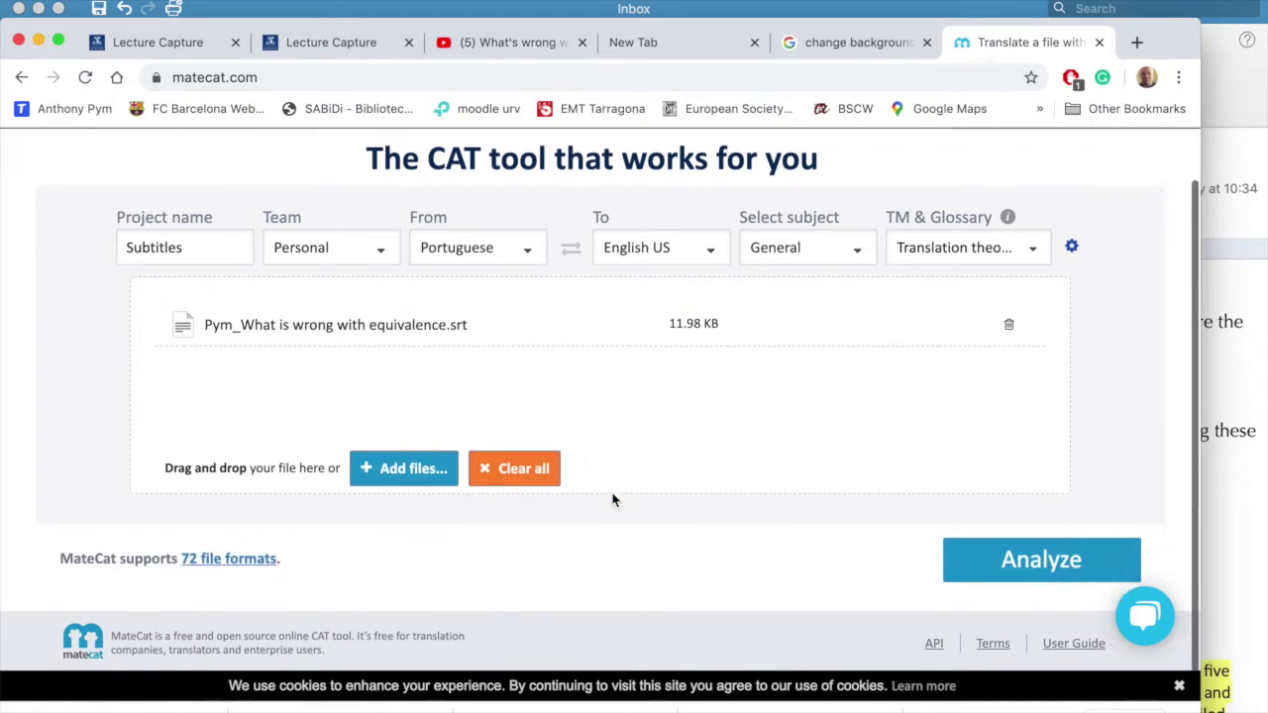
click(1043, 538)
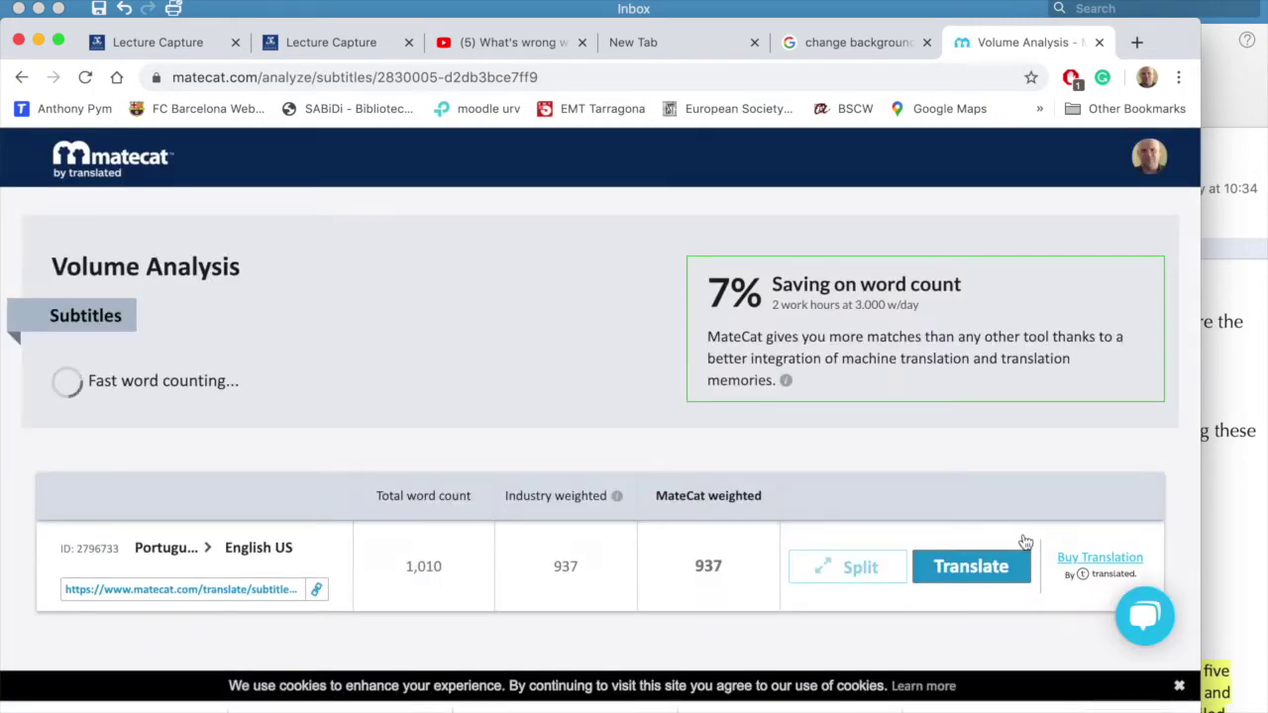
scroll(902, 480, down, 1)
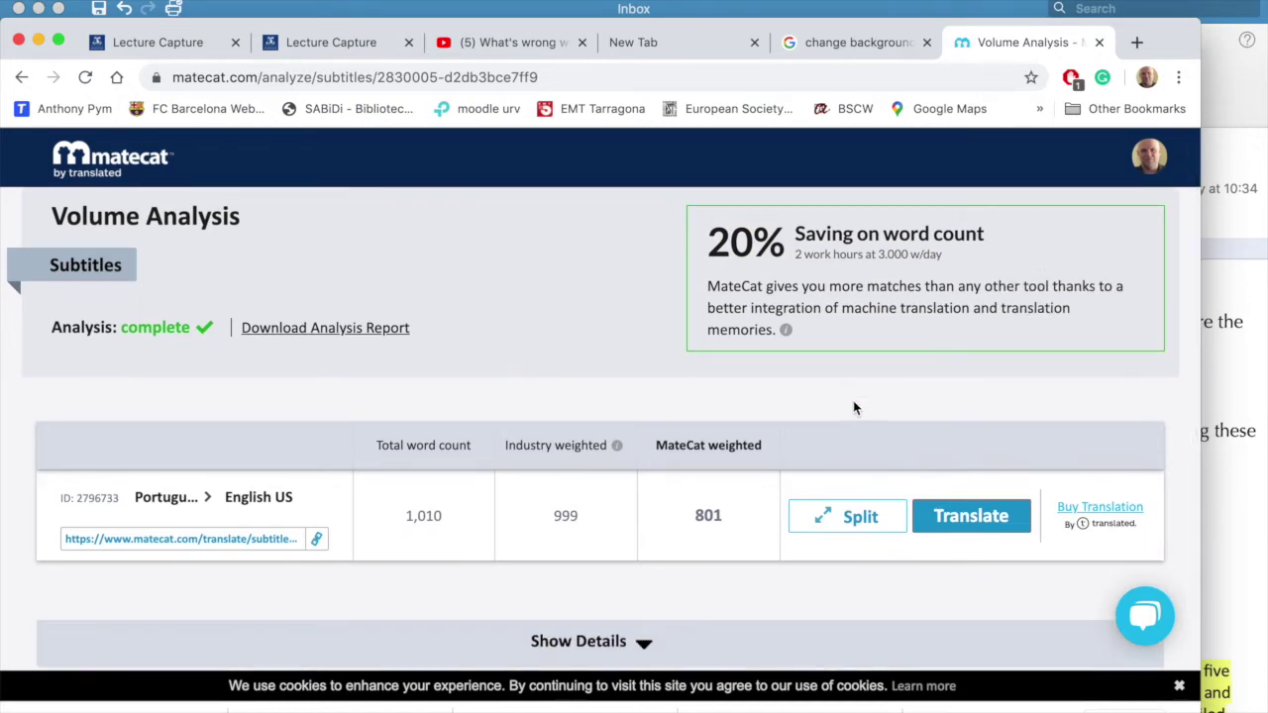
scroll(854, 404, down, 2)
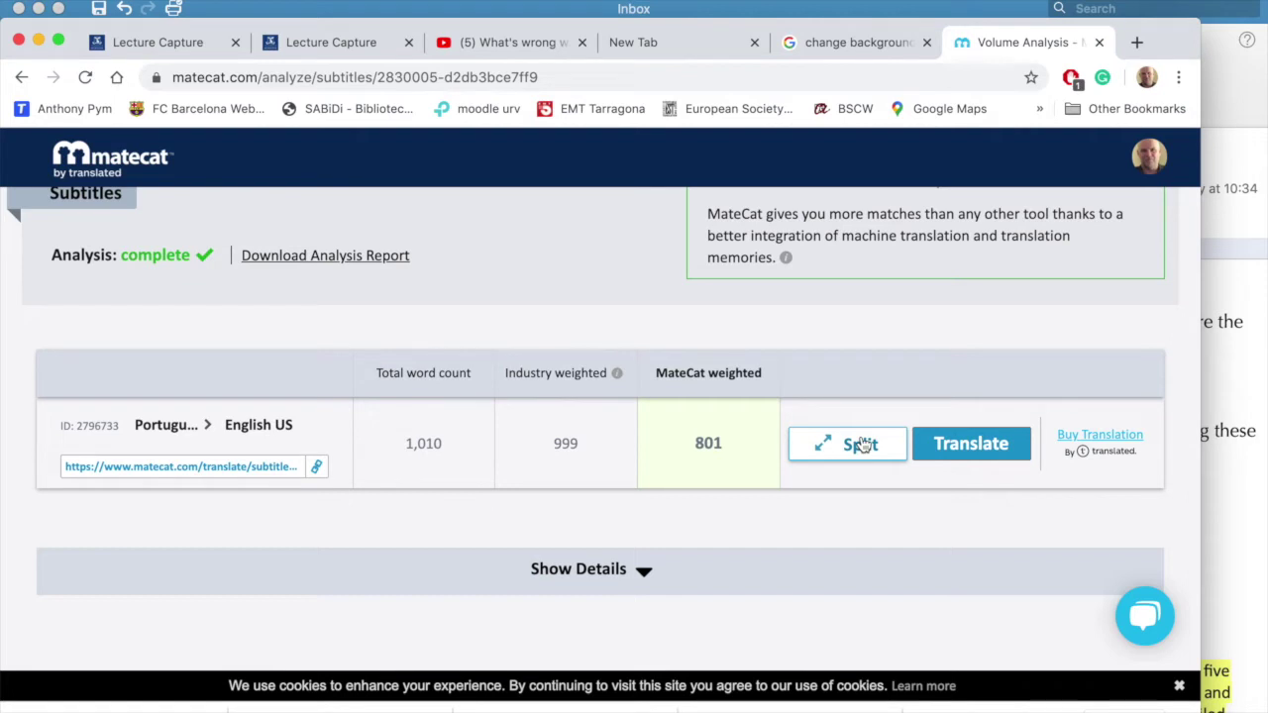
Step: Open the job in the translation editor and confirm the first subtitle segment as translated
click(968, 445)
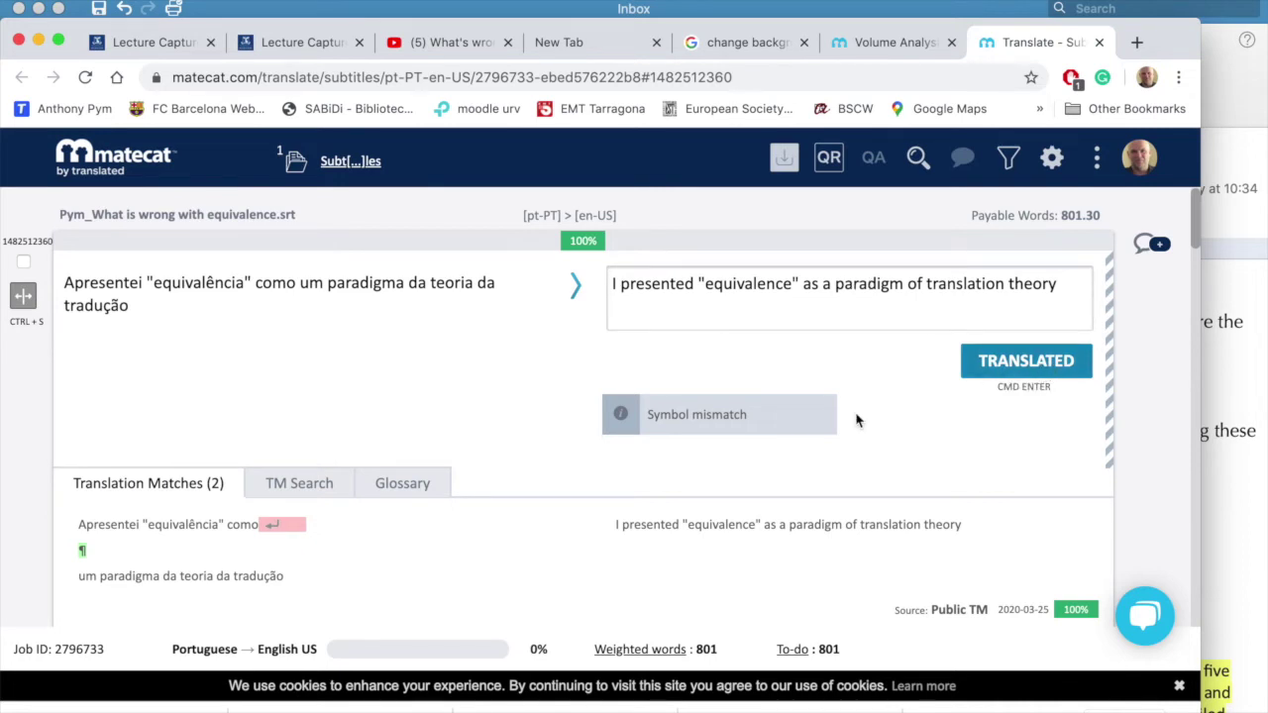
scroll(533, 509, down, 1)
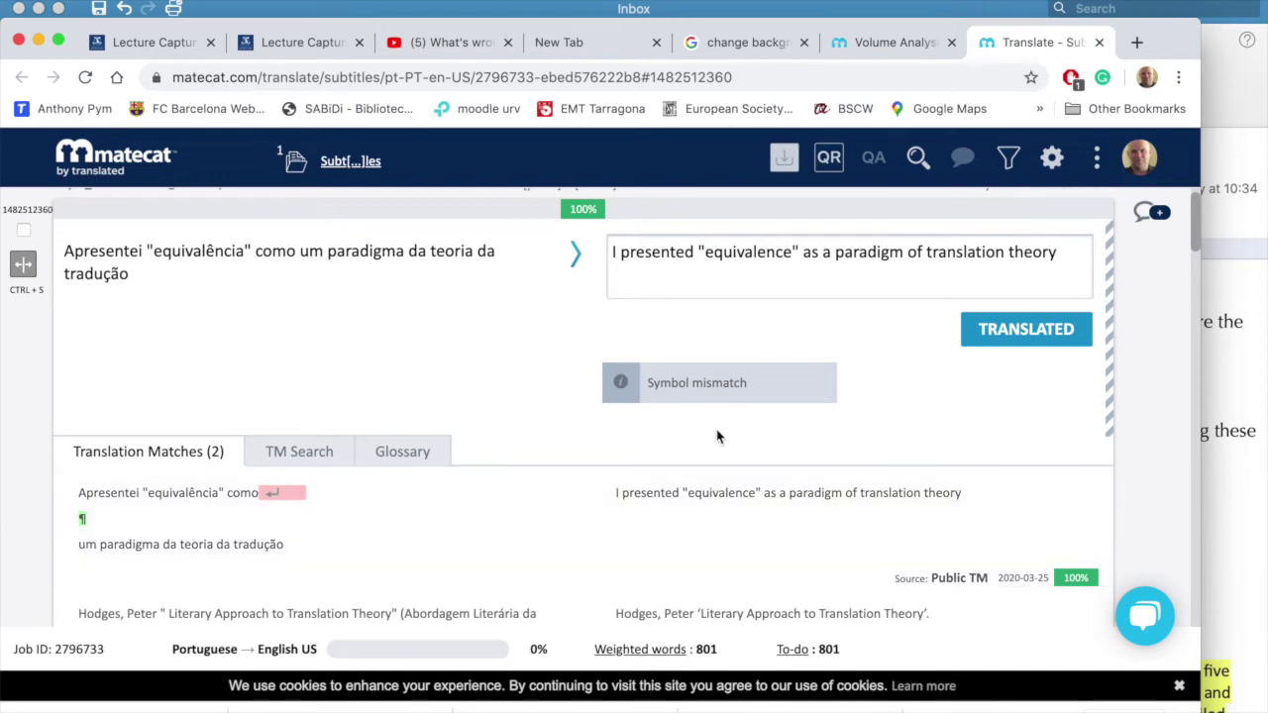
click(1062, 339)
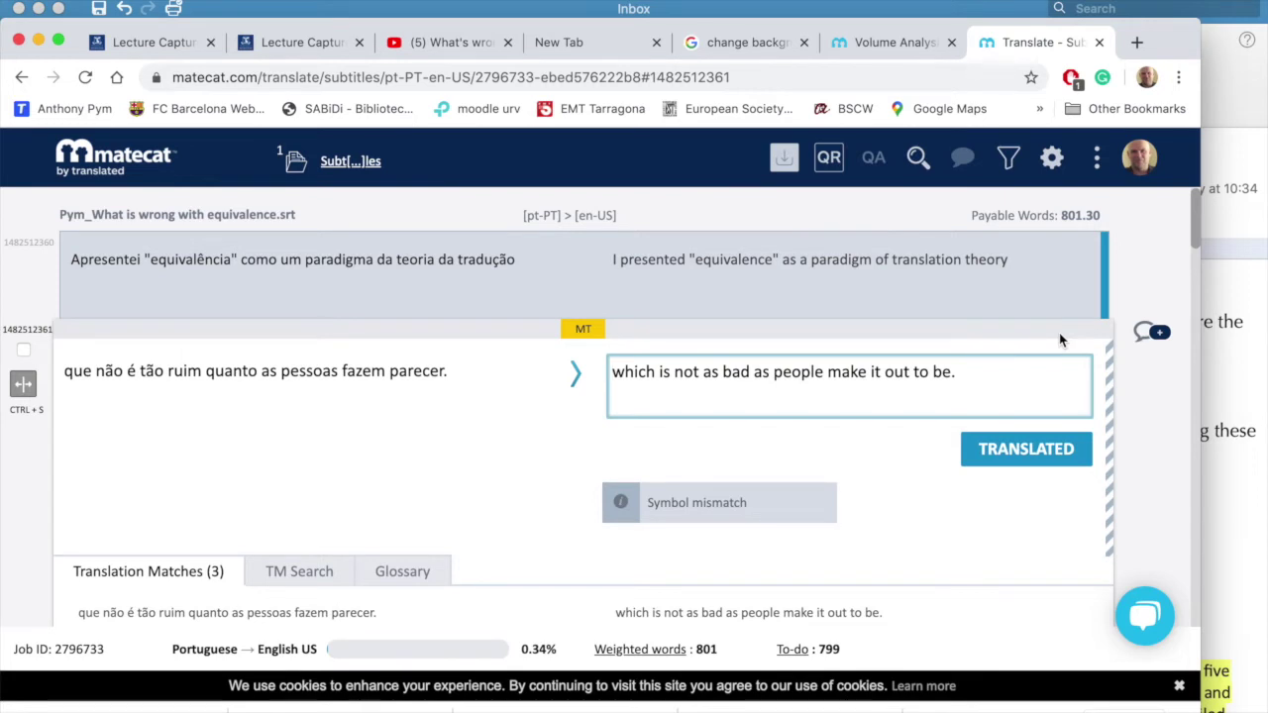
Step: Replace 'which' with 'that' in the 'not as bad as people make it out to be' line and confirm it
double_click(639, 372)
text(tha)
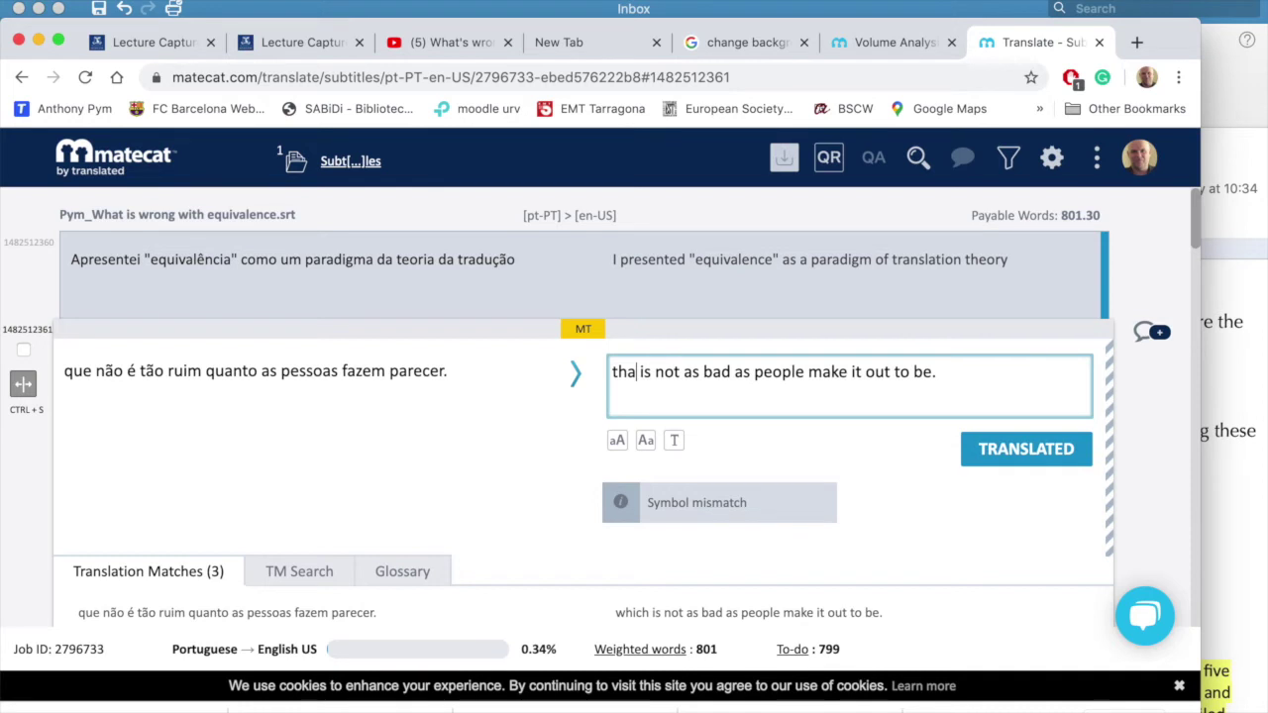
text(t)
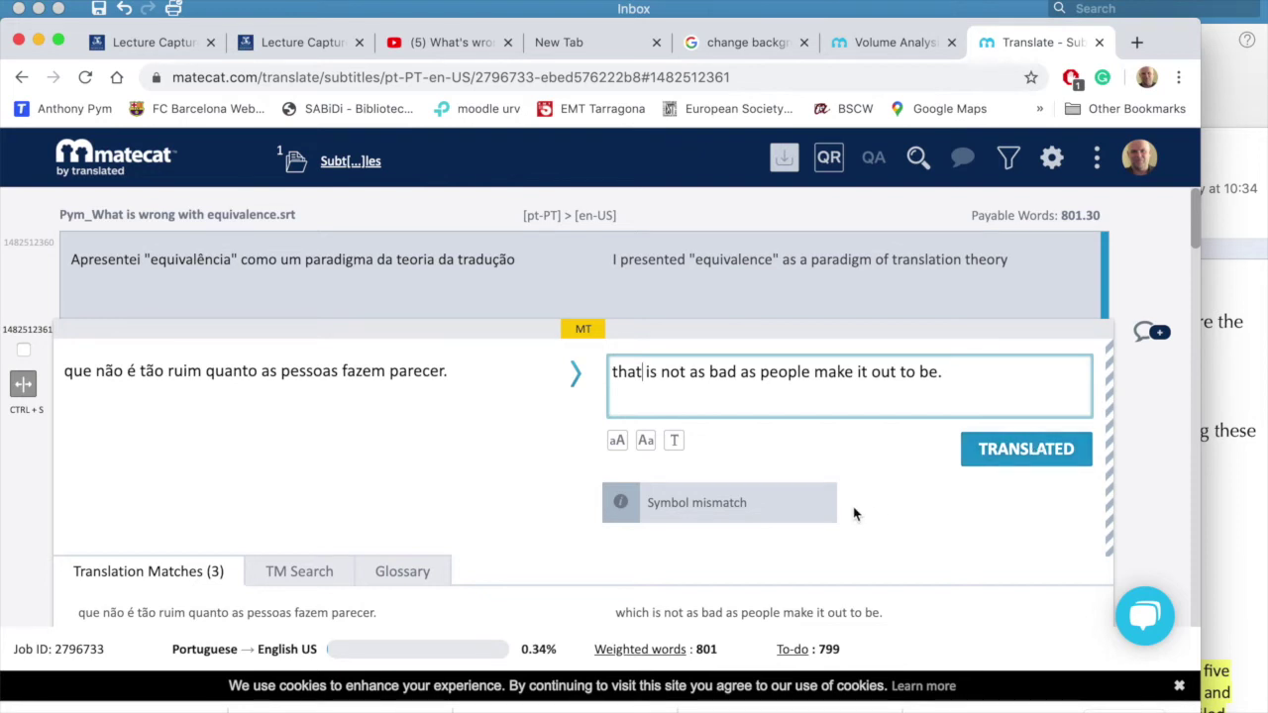
scroll(855, 509, down, 4)
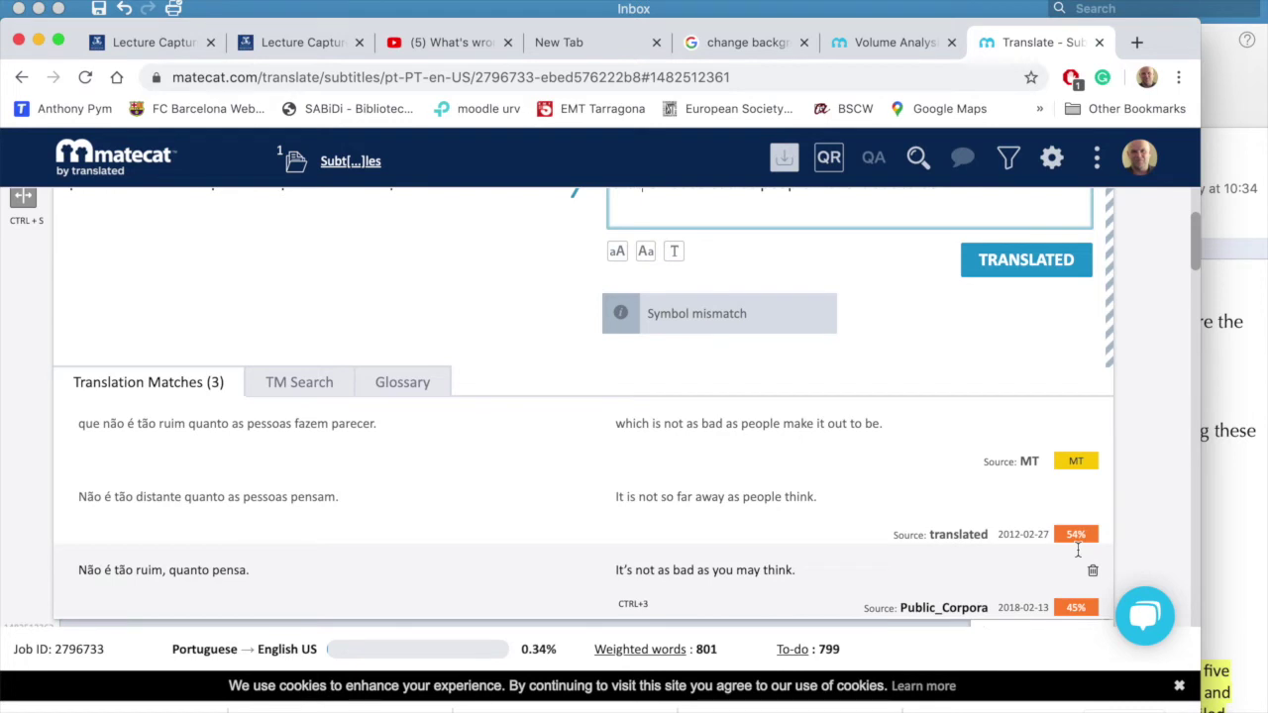
scroll(1085, 607, up, 1)
scroll(1085, 604, down, 1)
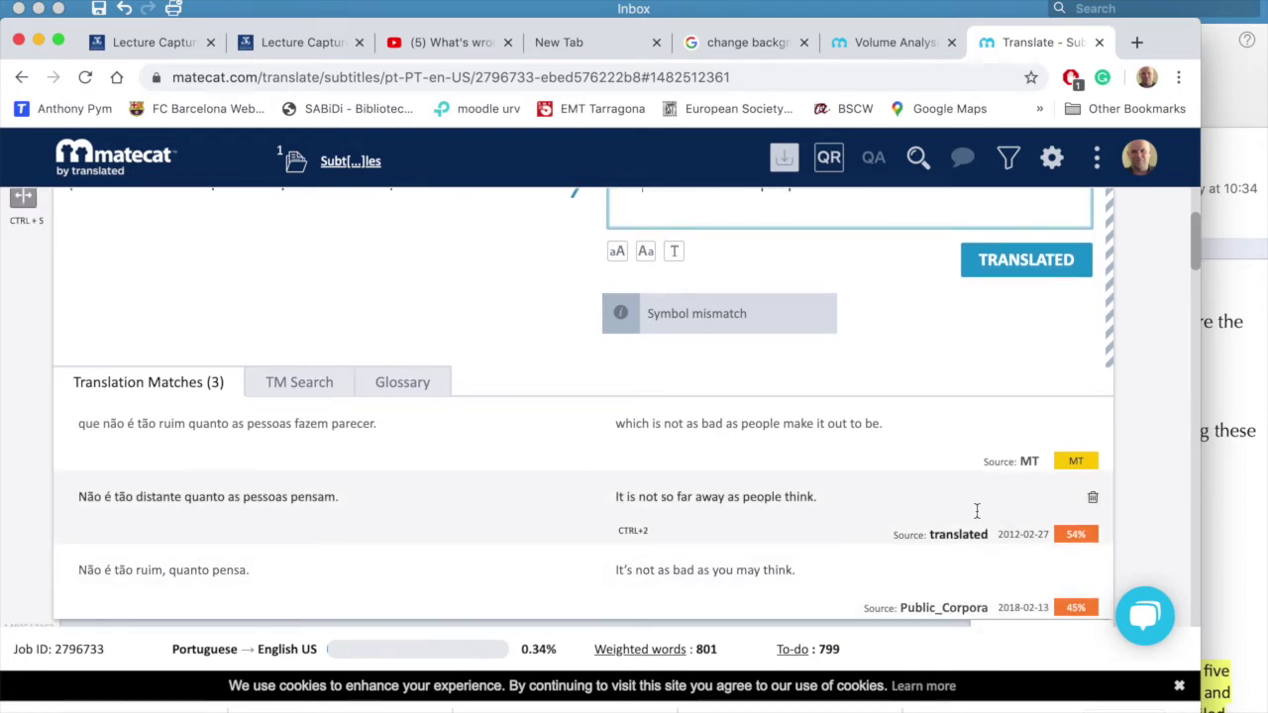
scroll(976, 511, up, 1)
scroll(1001, 476, up, 3)
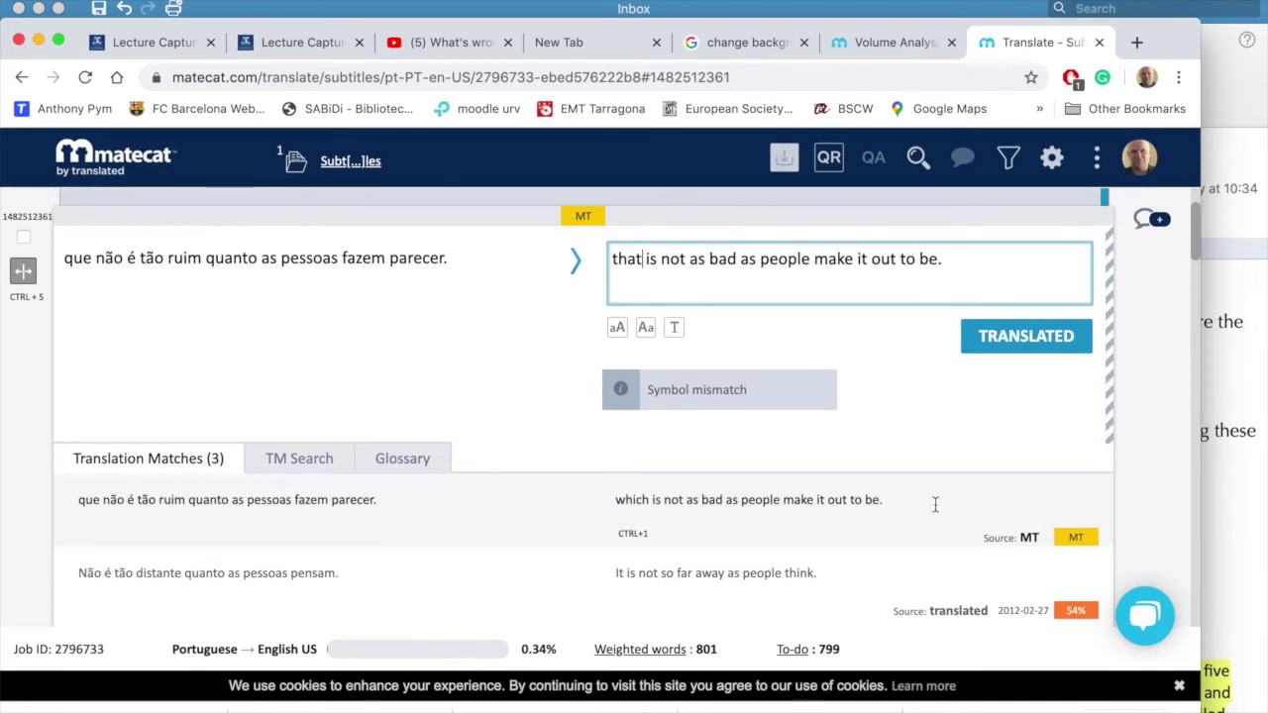
scroll(1006, 514, up, 1)
scroll(1006, 513, up, 2)
scroll(1009, 521, up, 1)
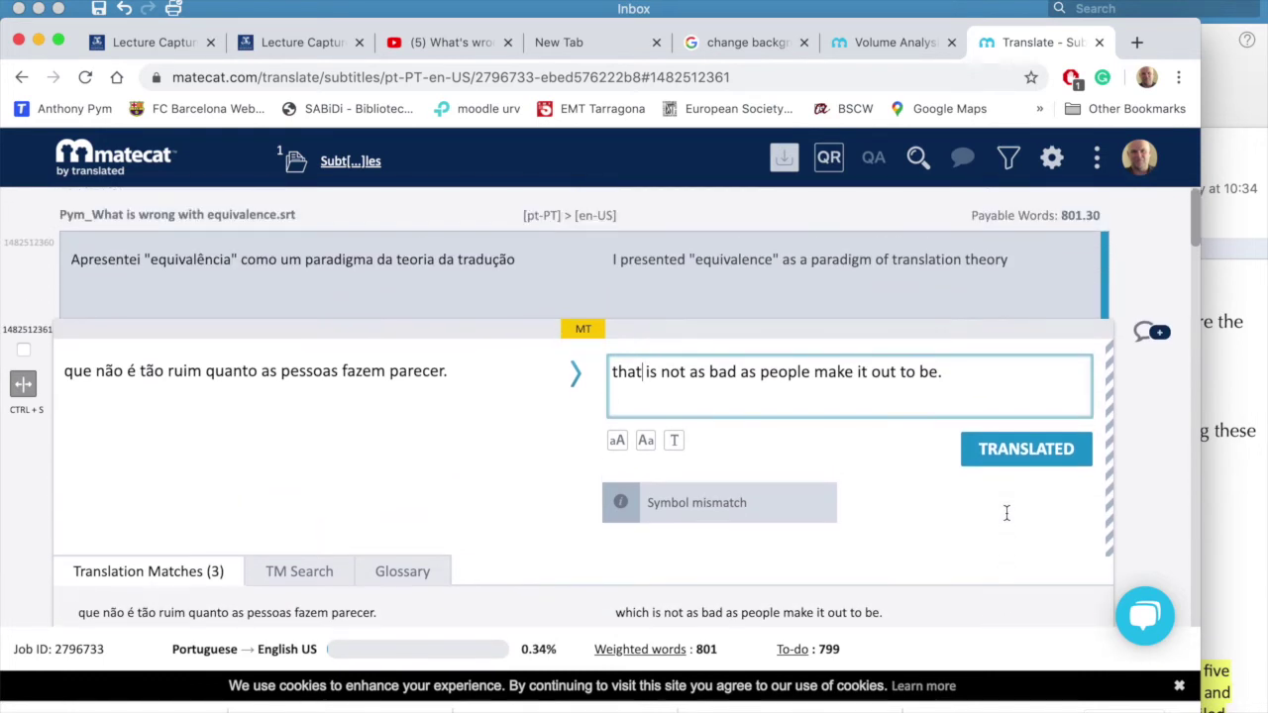
click(1025, 451)
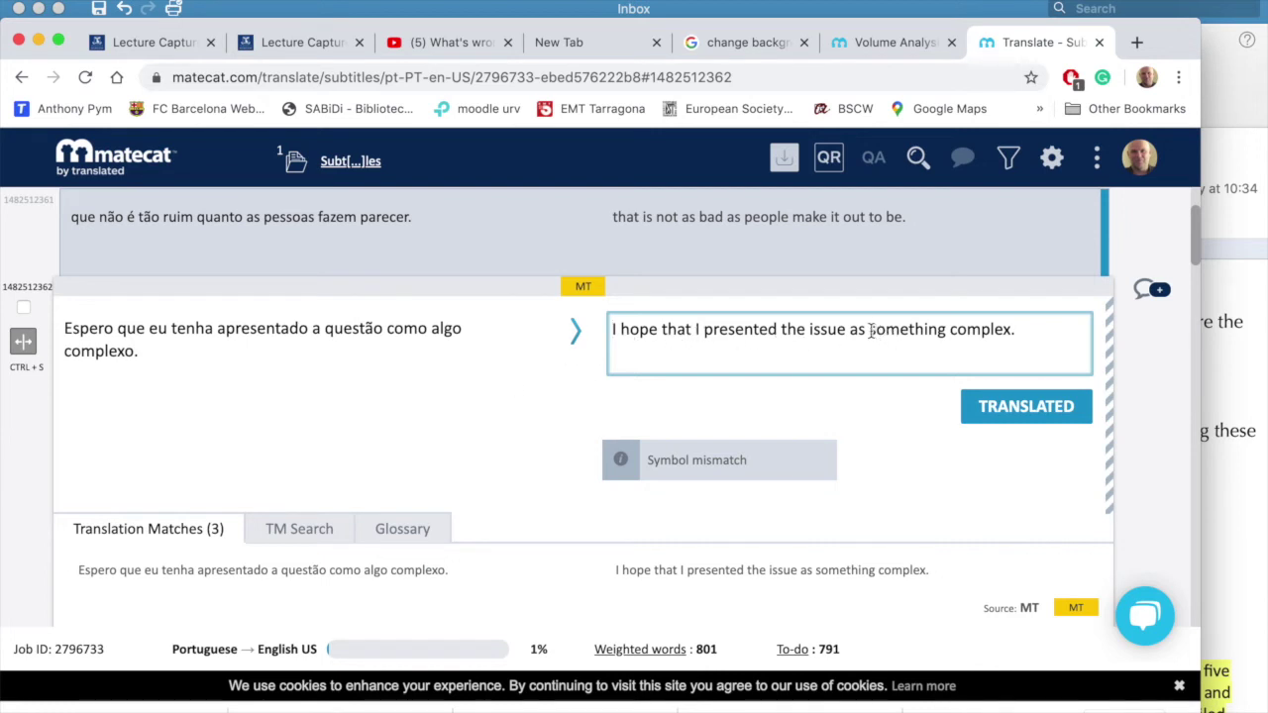
Step: Insert 'being' before 'something' so the line reads 'as being something complex', and confirm it
click(870, 332)
text(b)
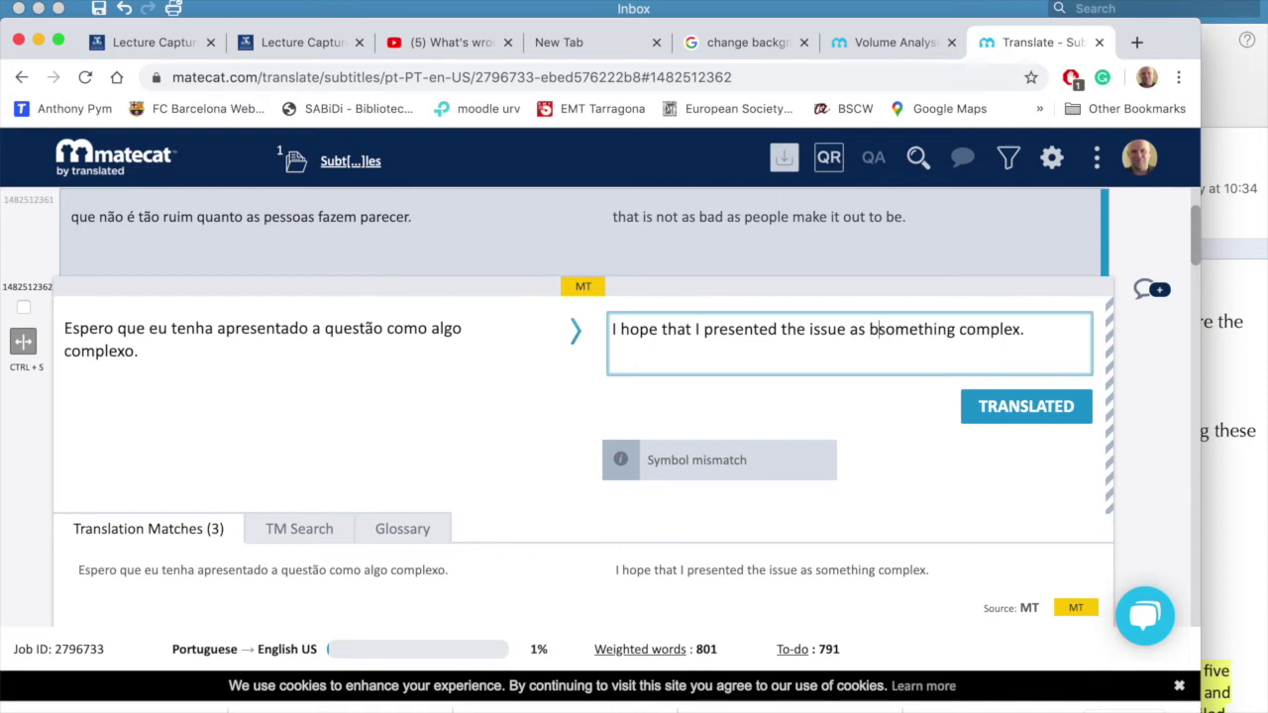
text(eing)
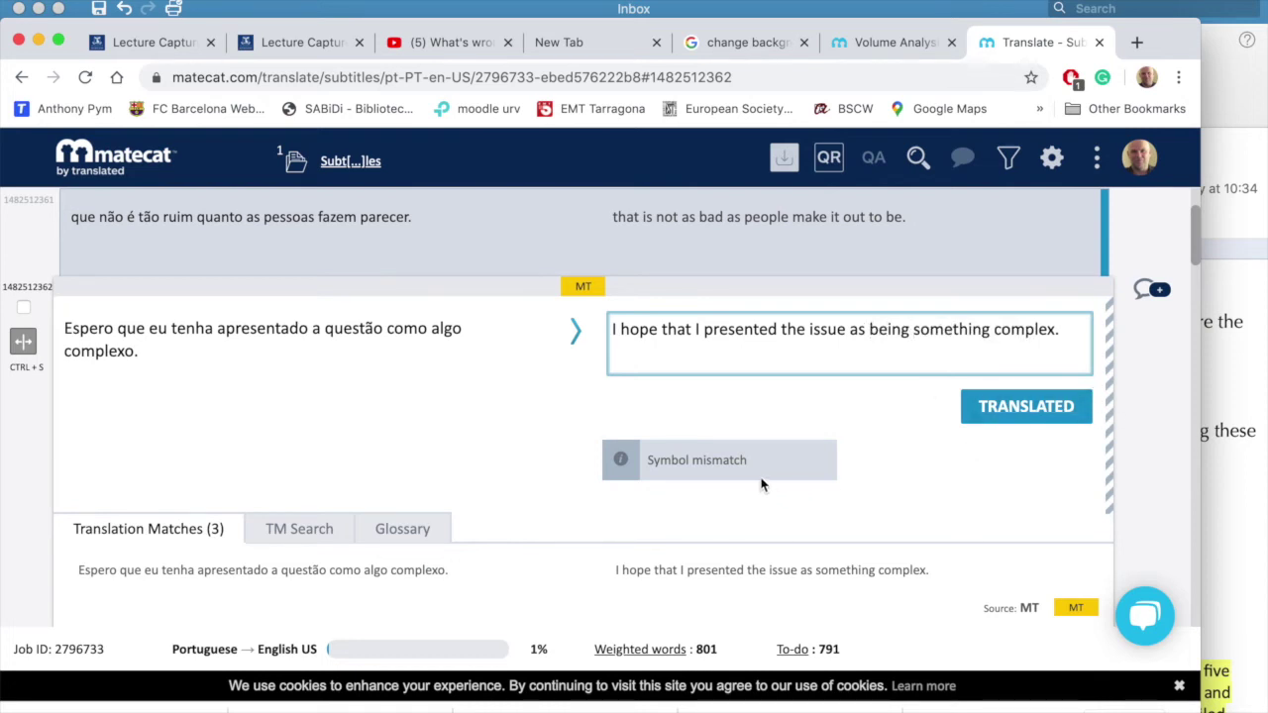
scroll(761, 484, down, 3)
scroll(761, 485, down, 2)
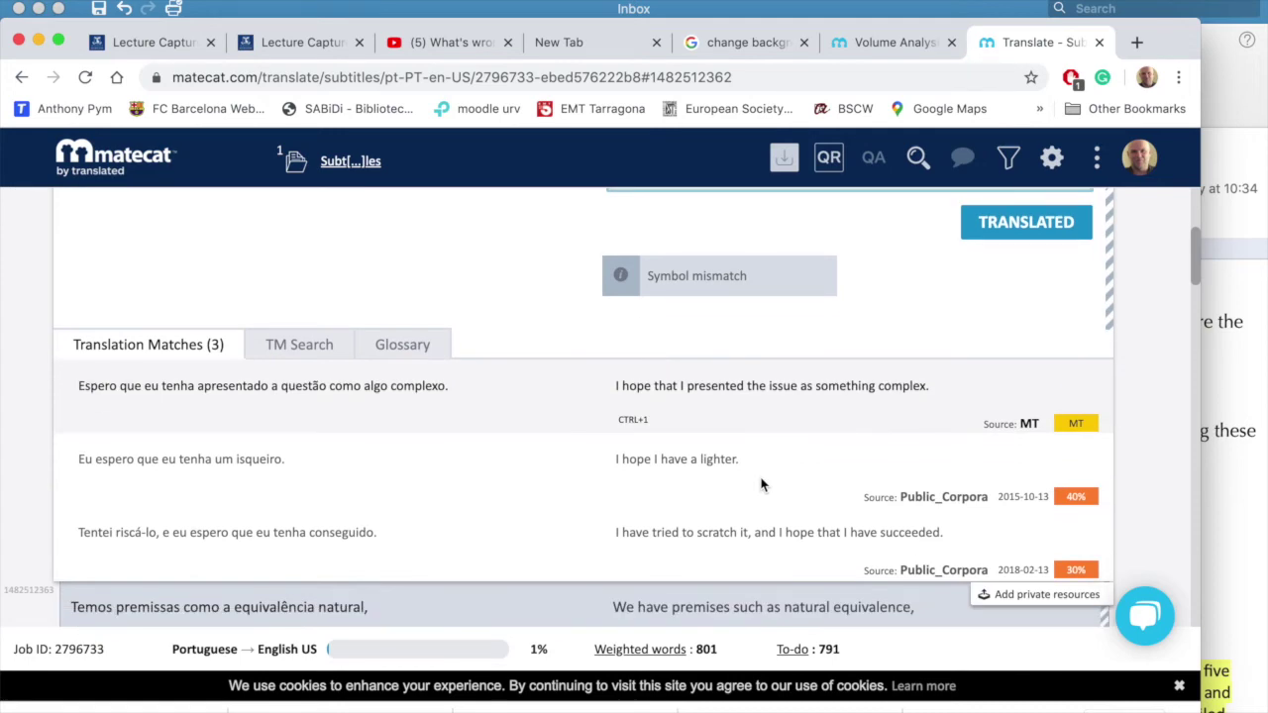
scroll(770, 433, up, 2)
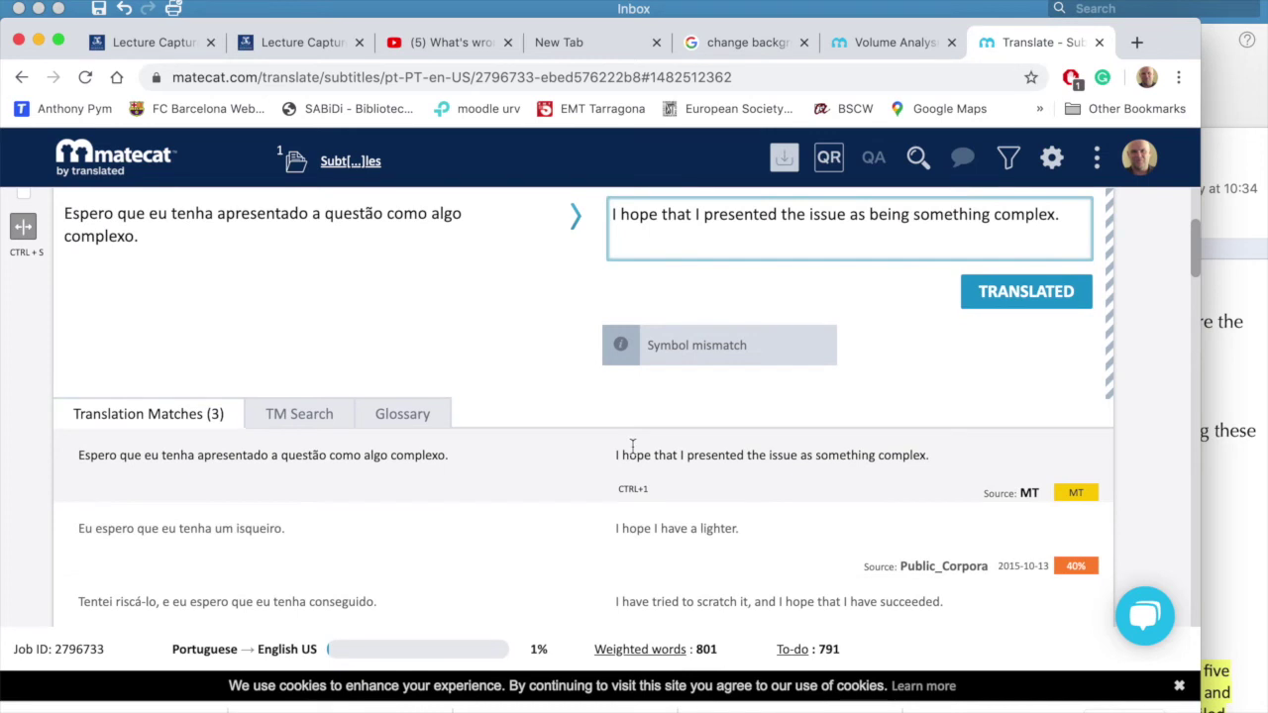
click(691, 347)
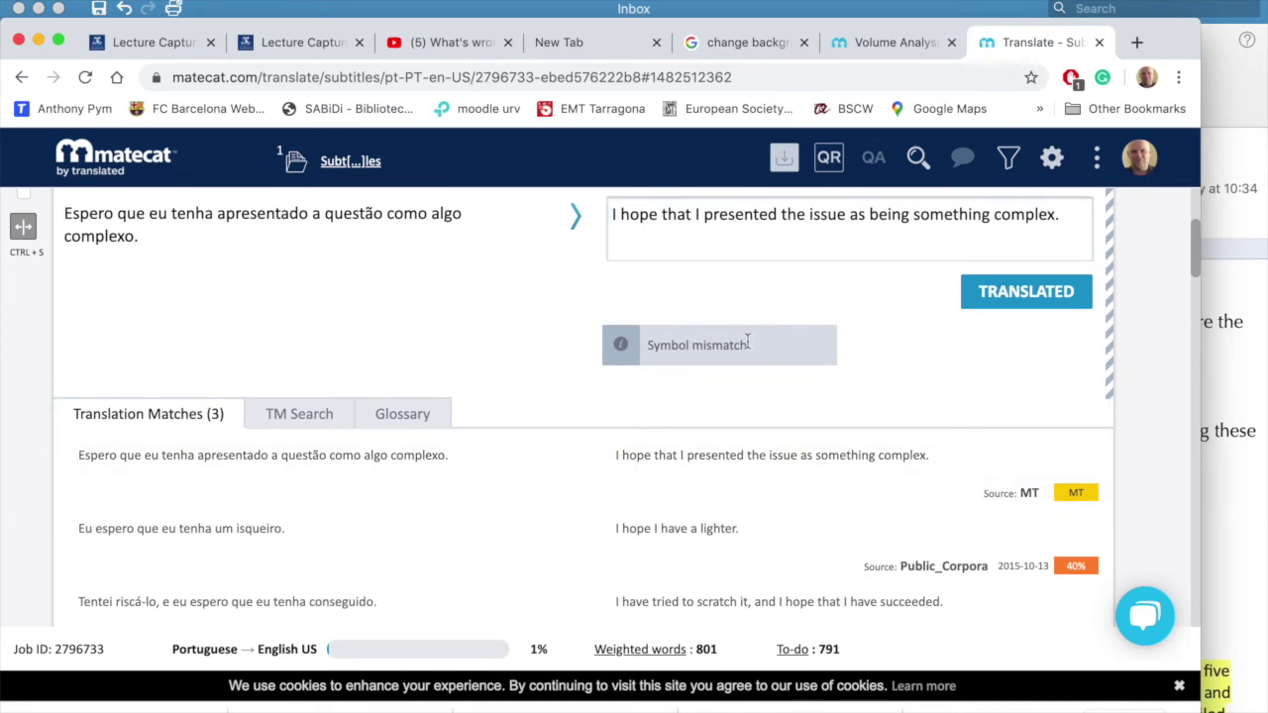
scroll(812, 341, up, 2)
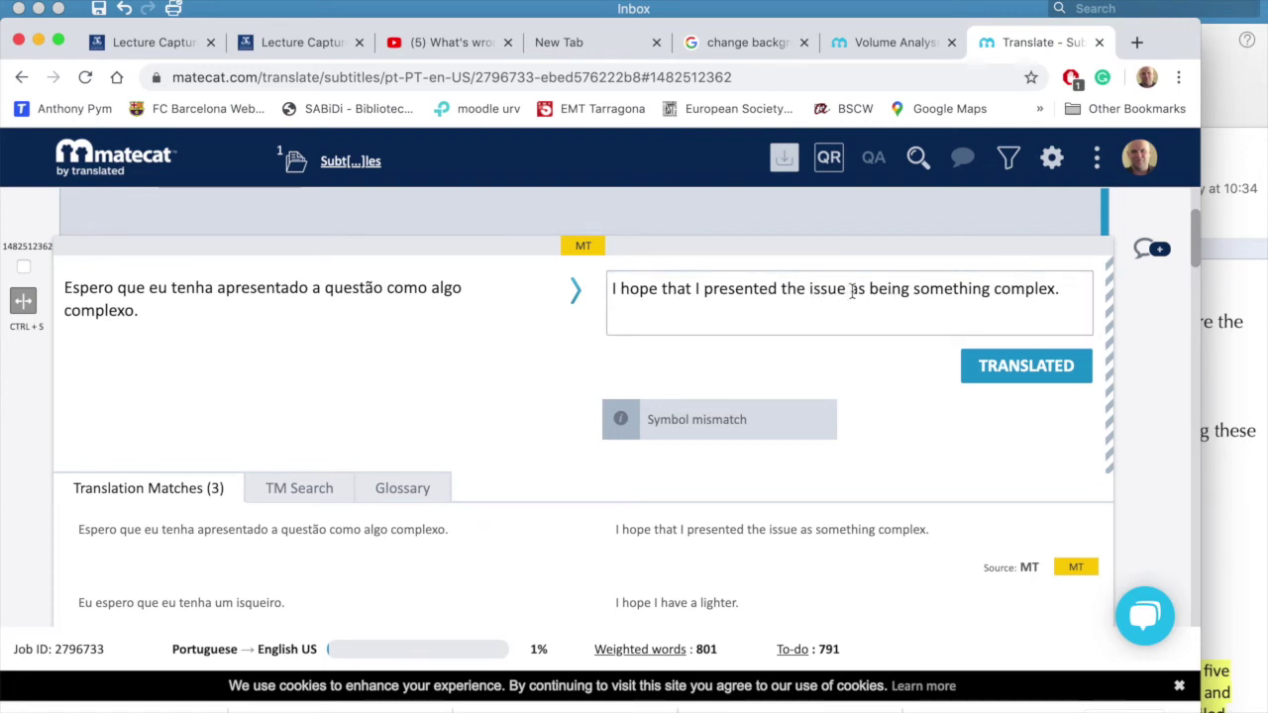
click(1059, 366)
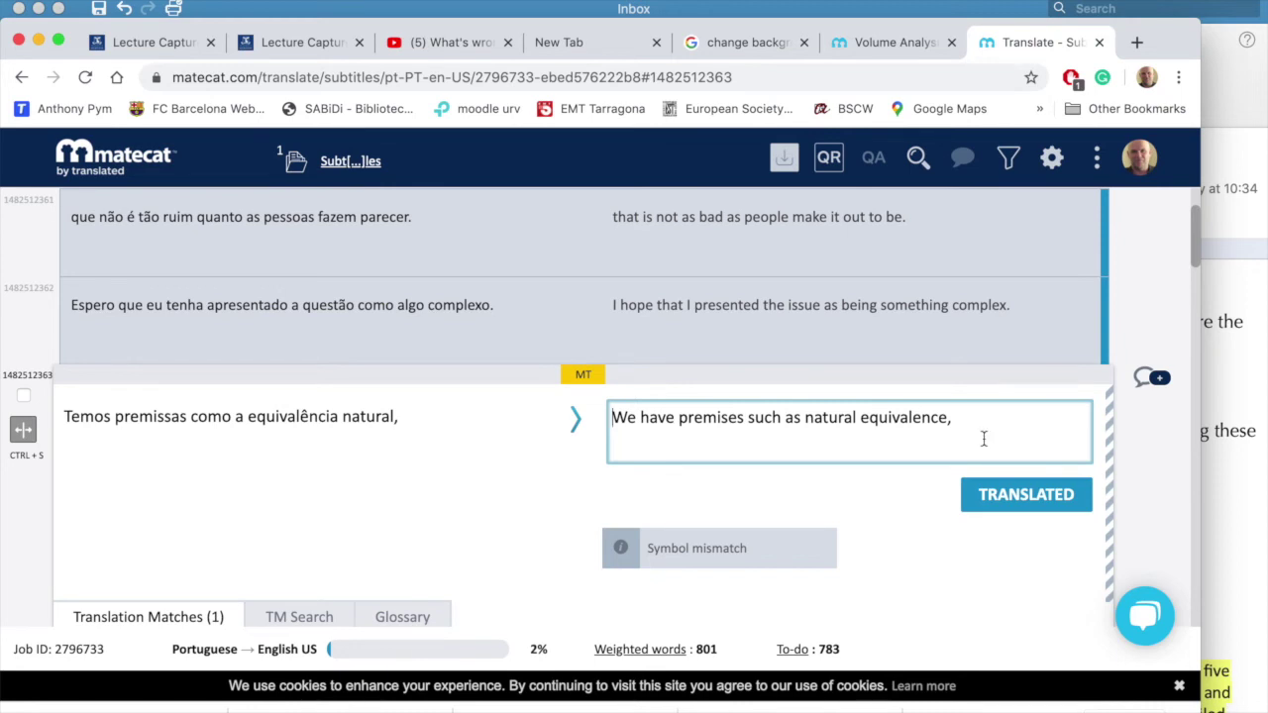
Step: Replace 'premises' with 'paradigms' and confirm, then confirm 'directional equivalence,' as is
scroll(983, 439, down, 1)
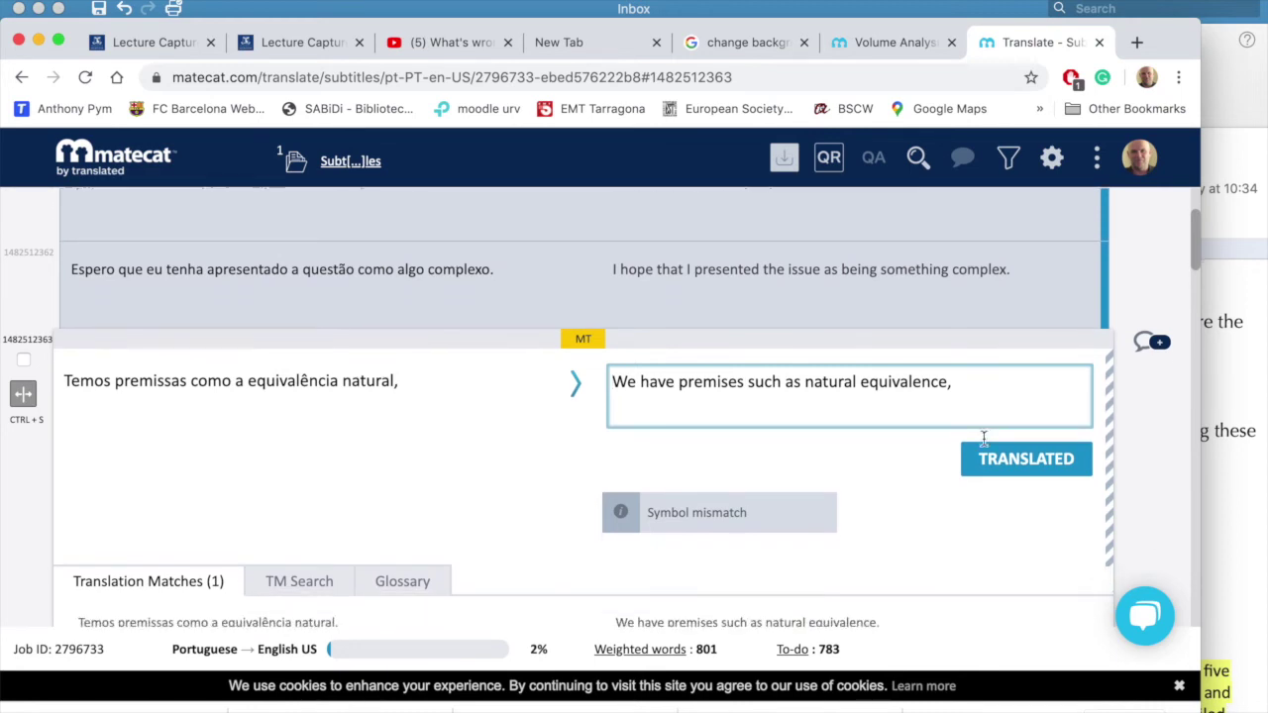
double_click(701, 382)
text(pa)
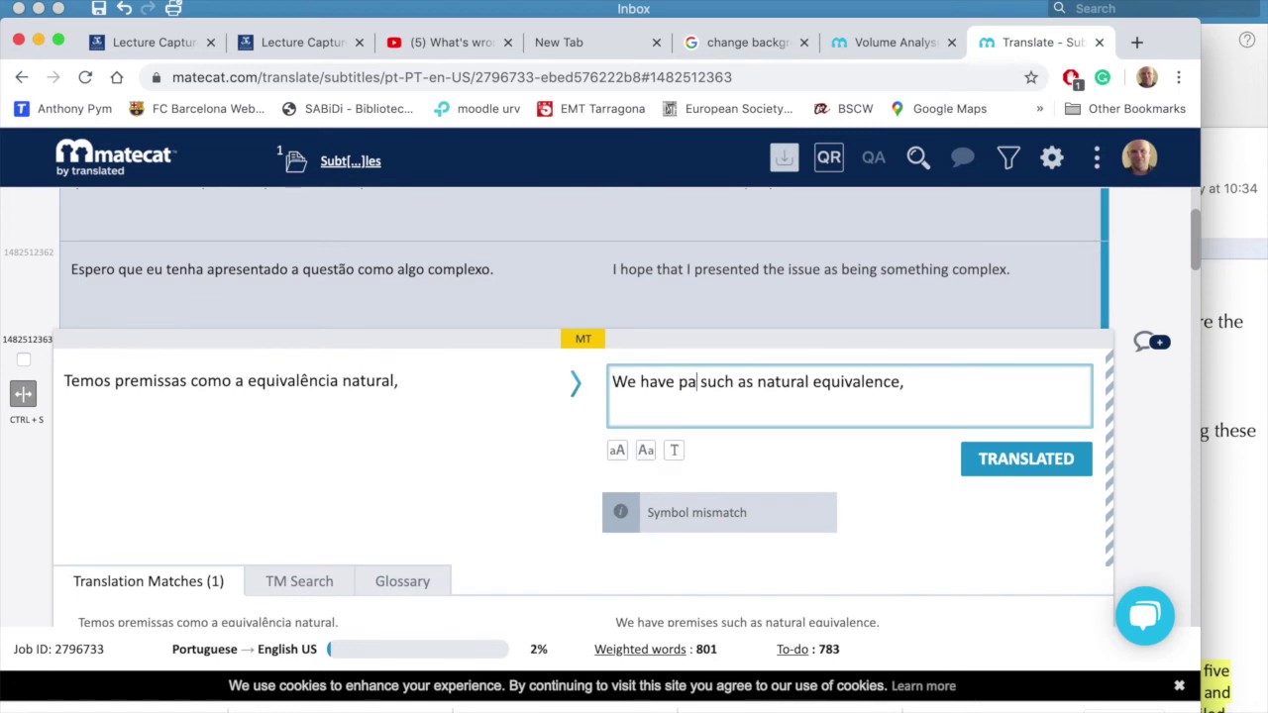
text(radi)
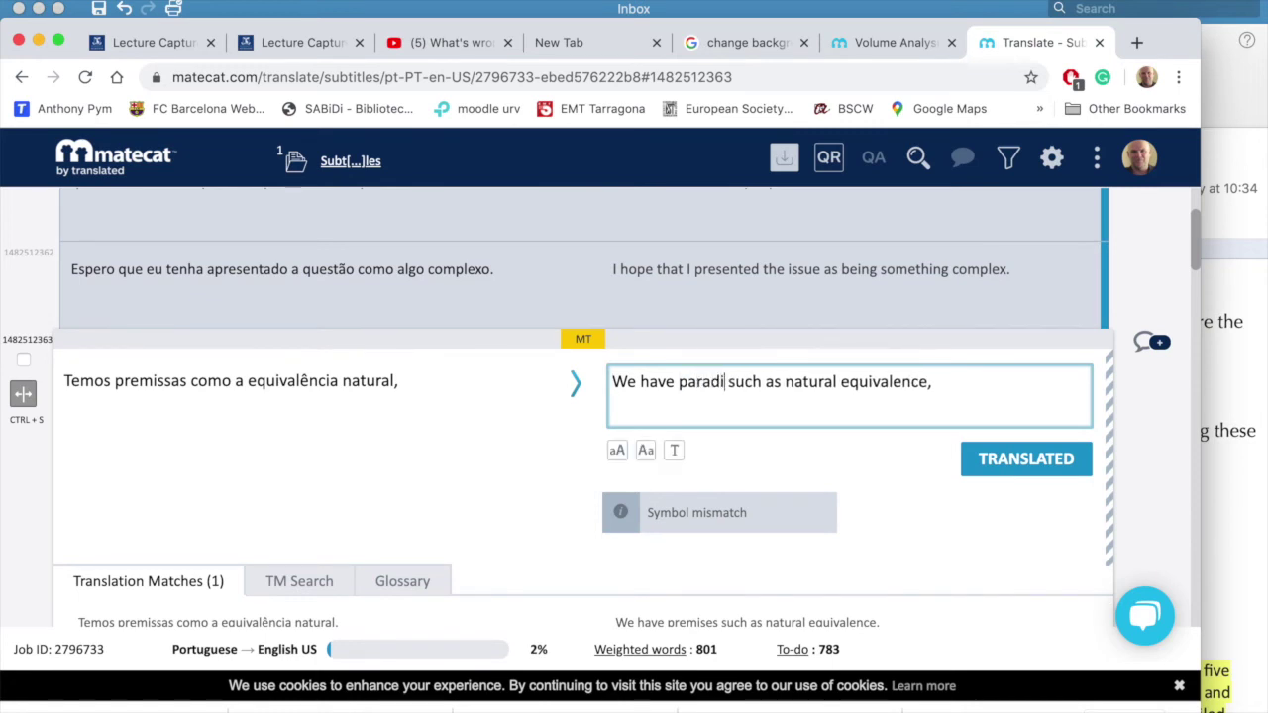
text(gms)
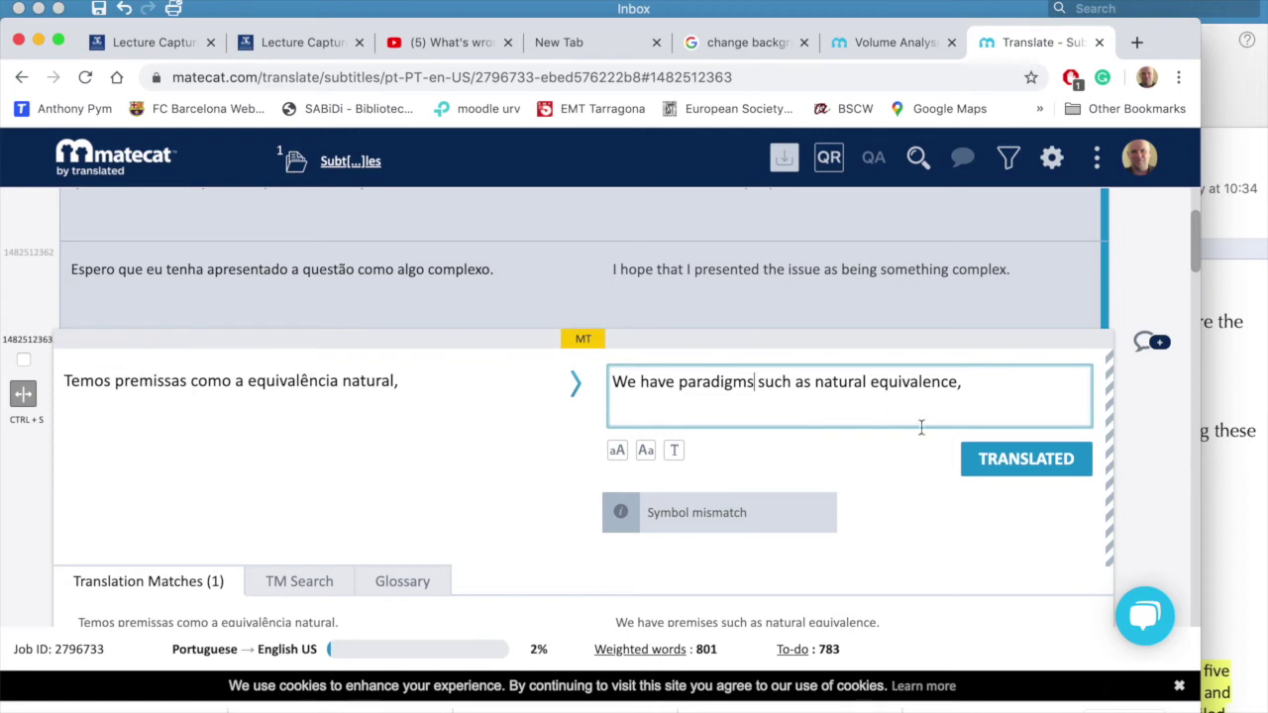
click(1011, 462)
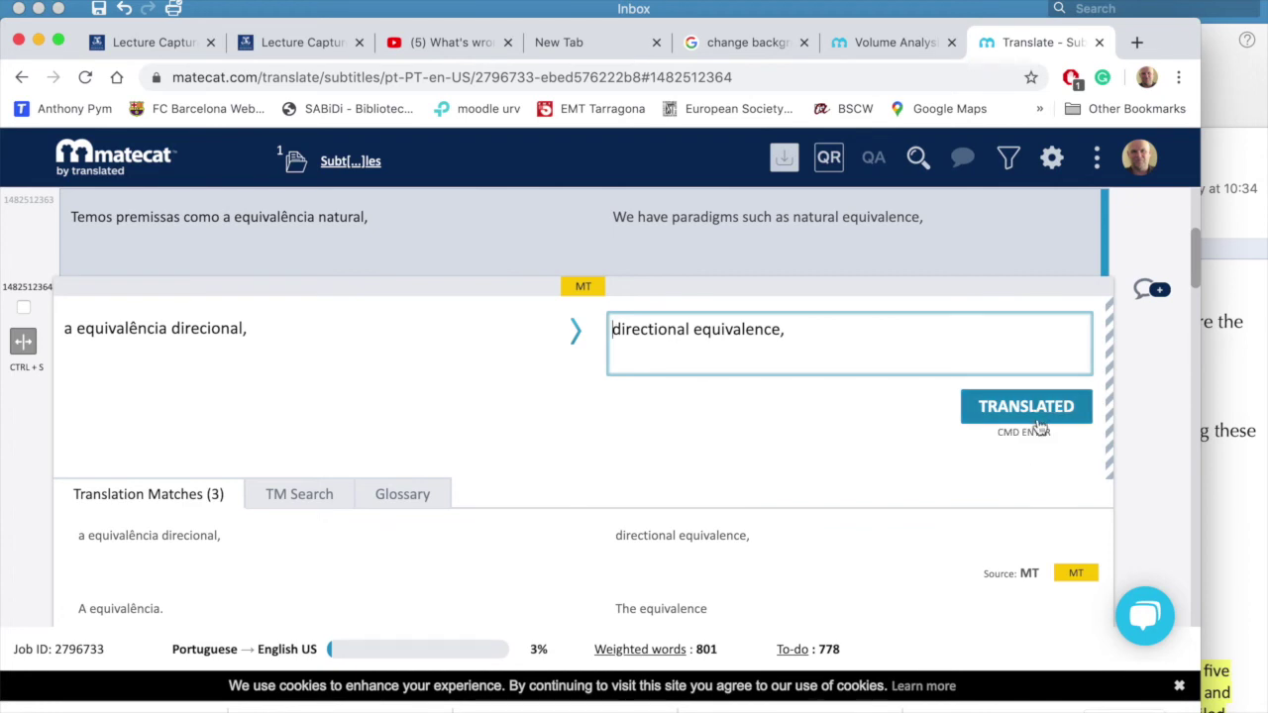
click(1039, 424)
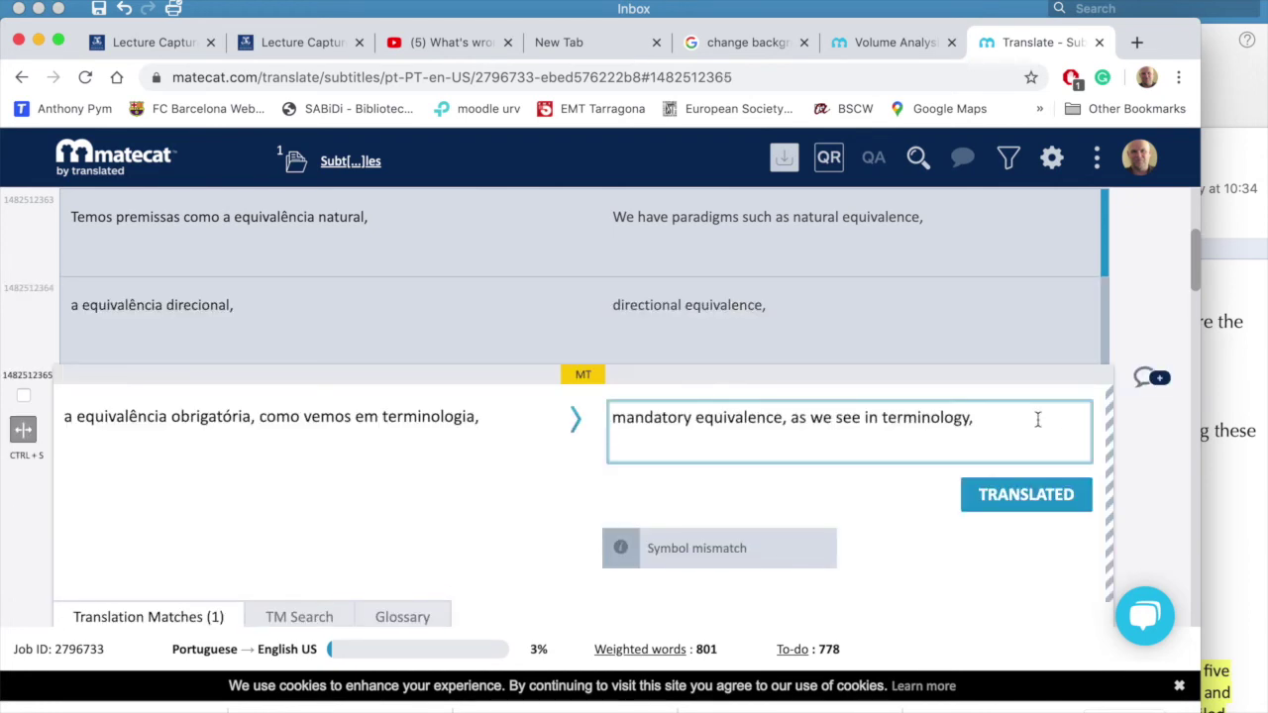
mouse_move(246, 440)
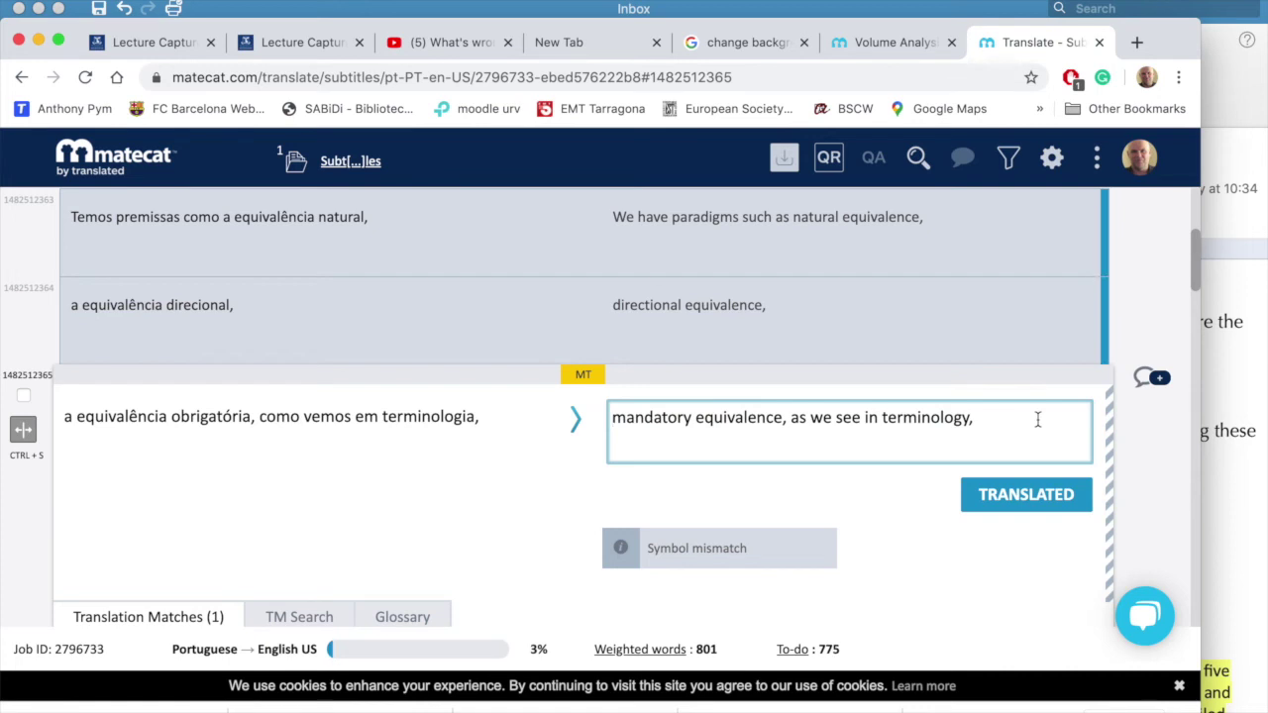
Step: Change the target to 'obligatory equivalence, as we see in terminology,' and mark it TRANSLATED
double_click(662, 421)
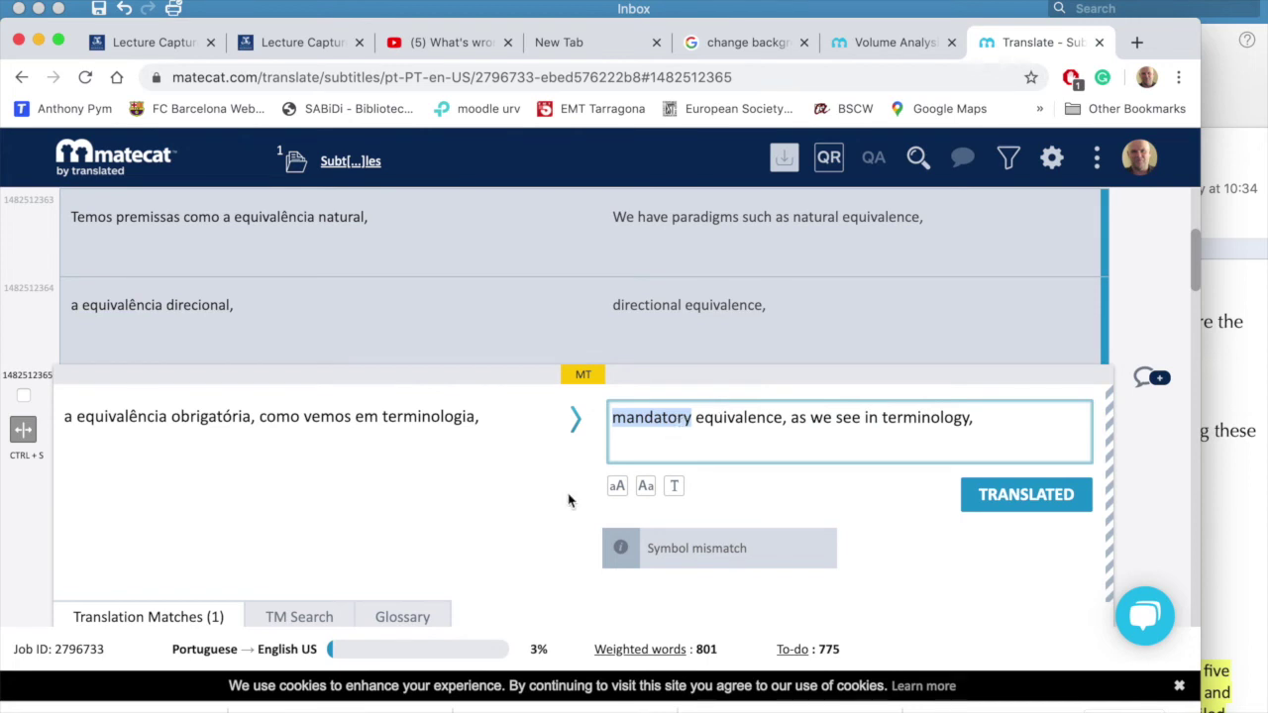
scroll(555, 501, down, 3)
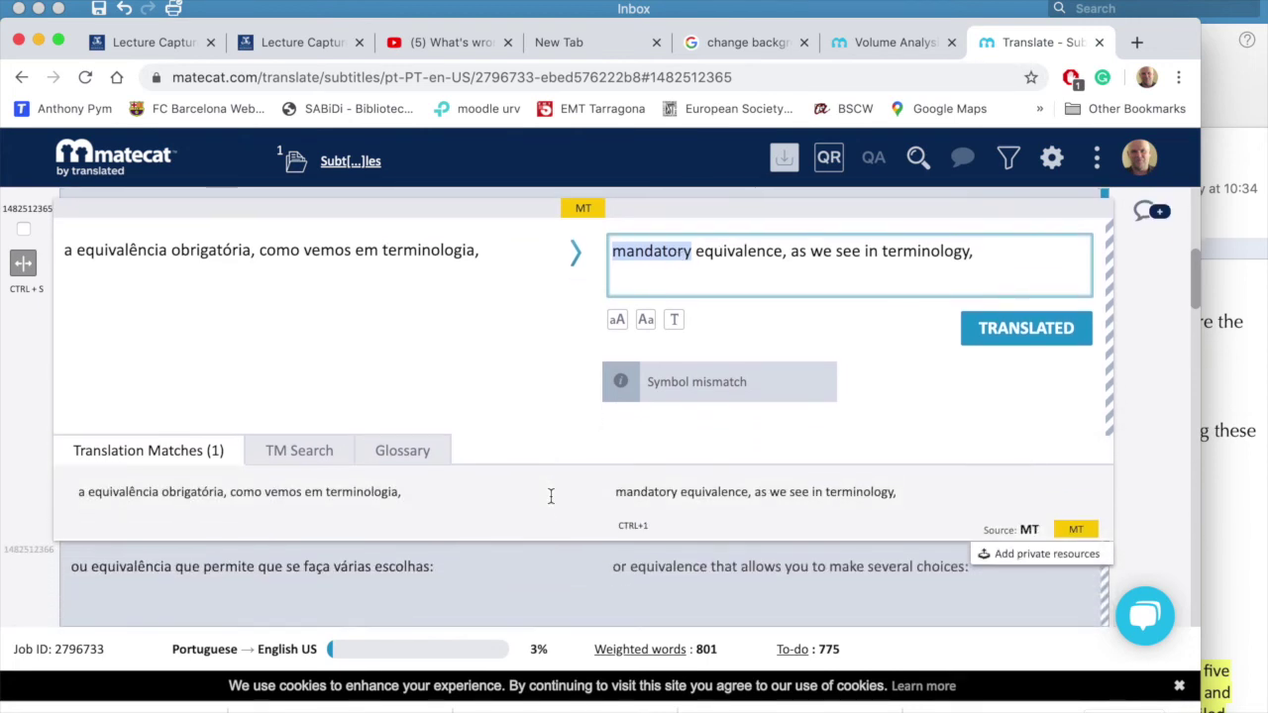
scroll(551, 496, down, 2)
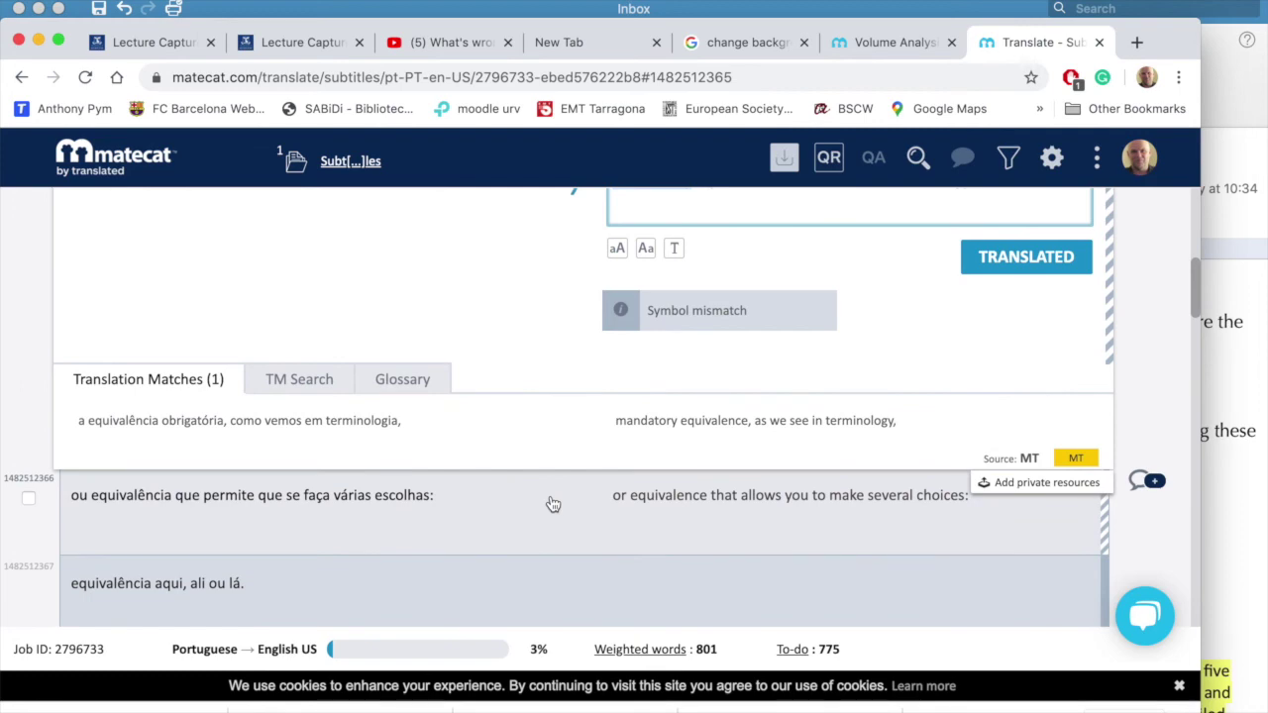
scroll(561, 502, down, 1)
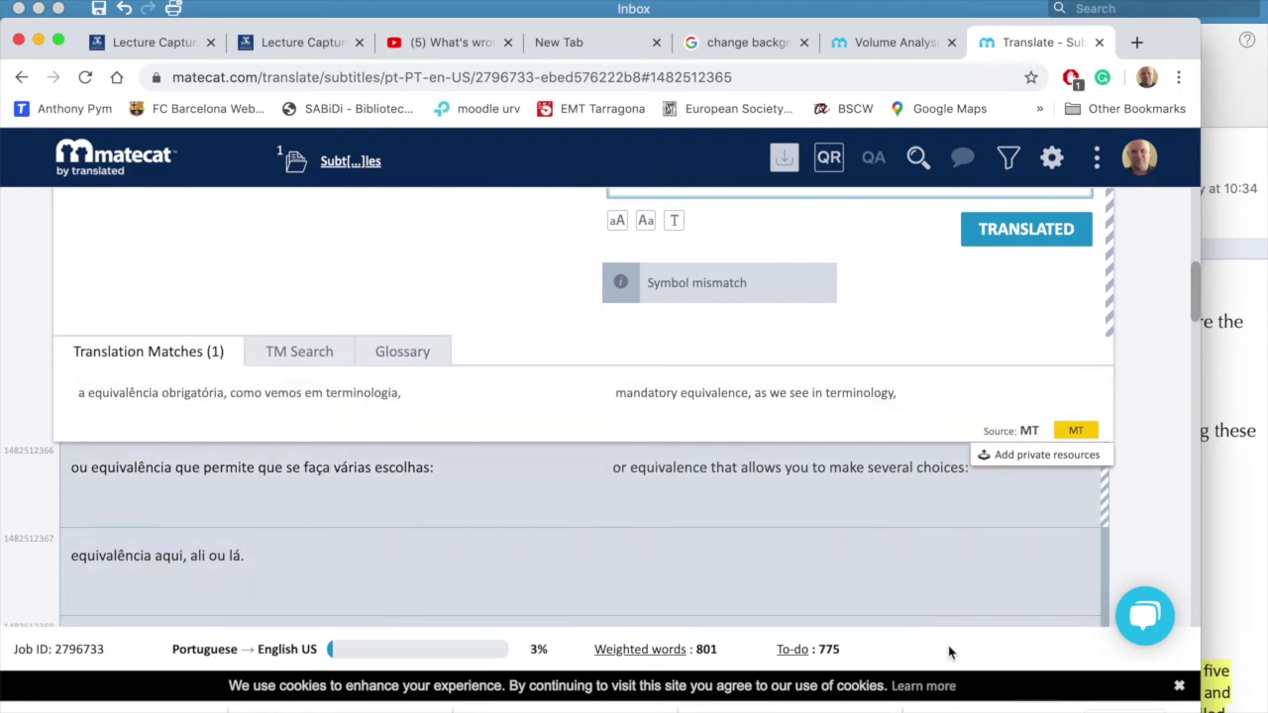
scroll(900, 506, up, 3)
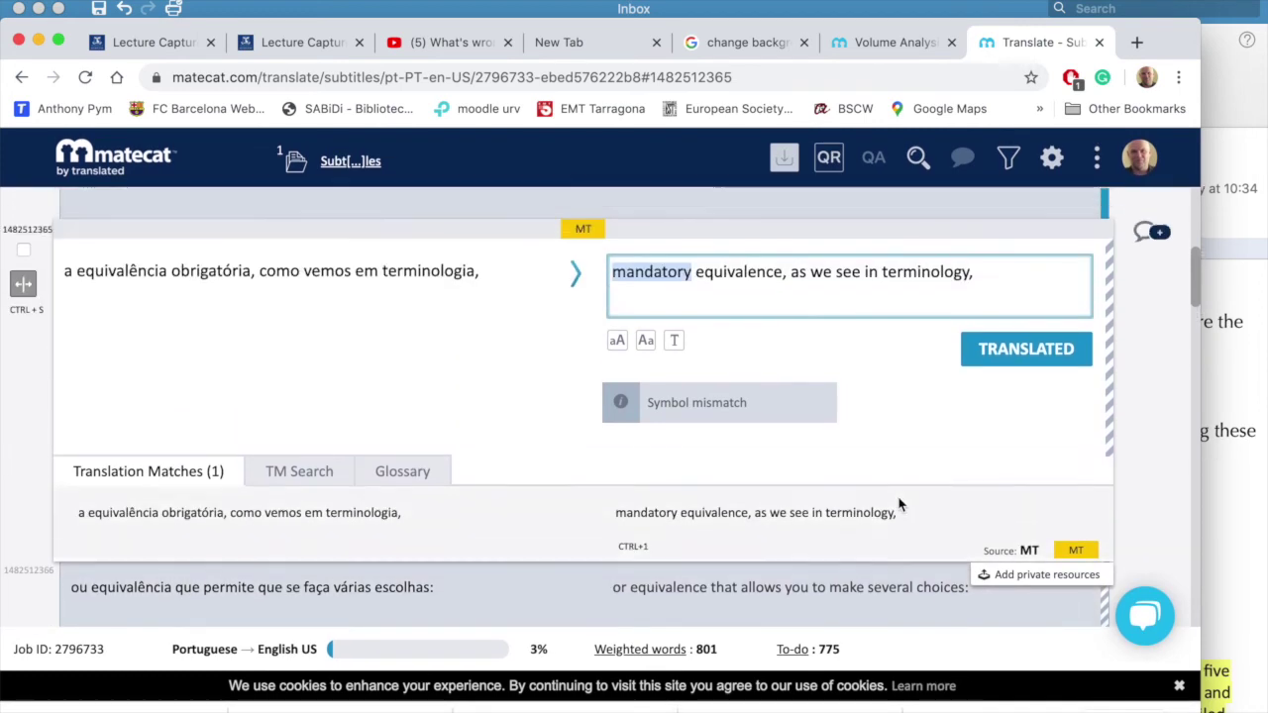
scroll(899, 506, up, 2)
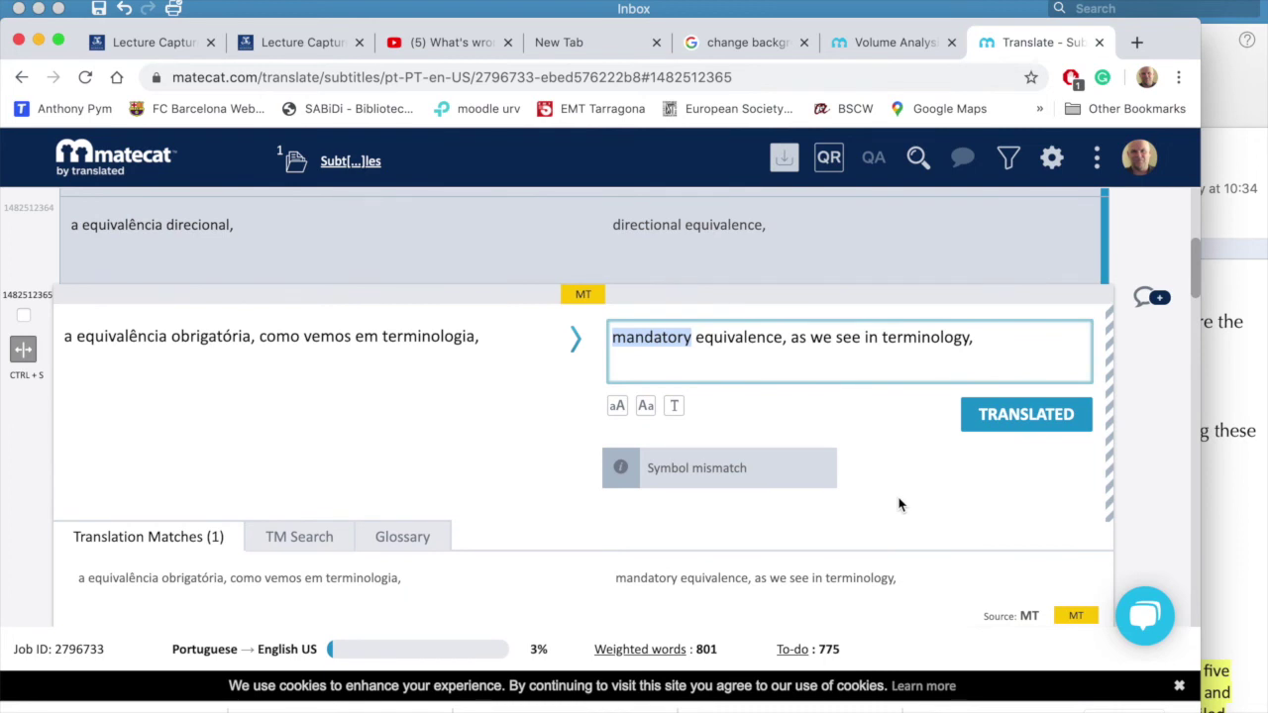
text(obligatory)
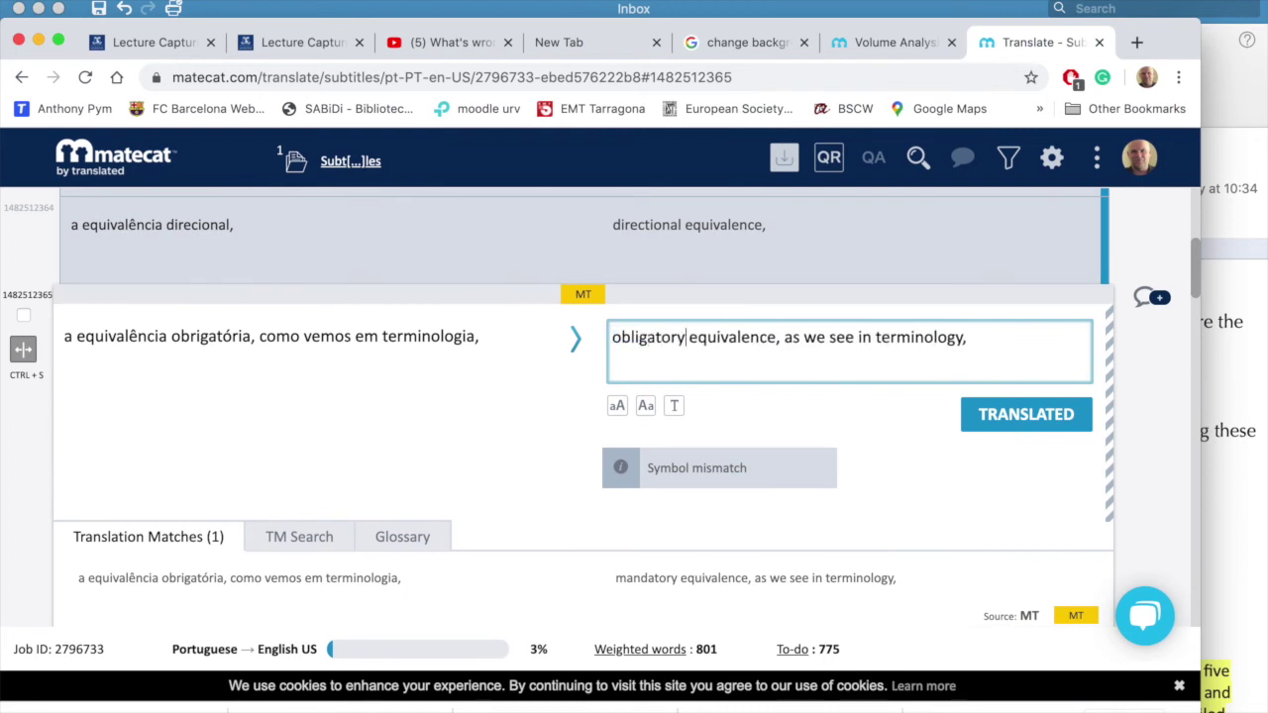
click(1040, 416)
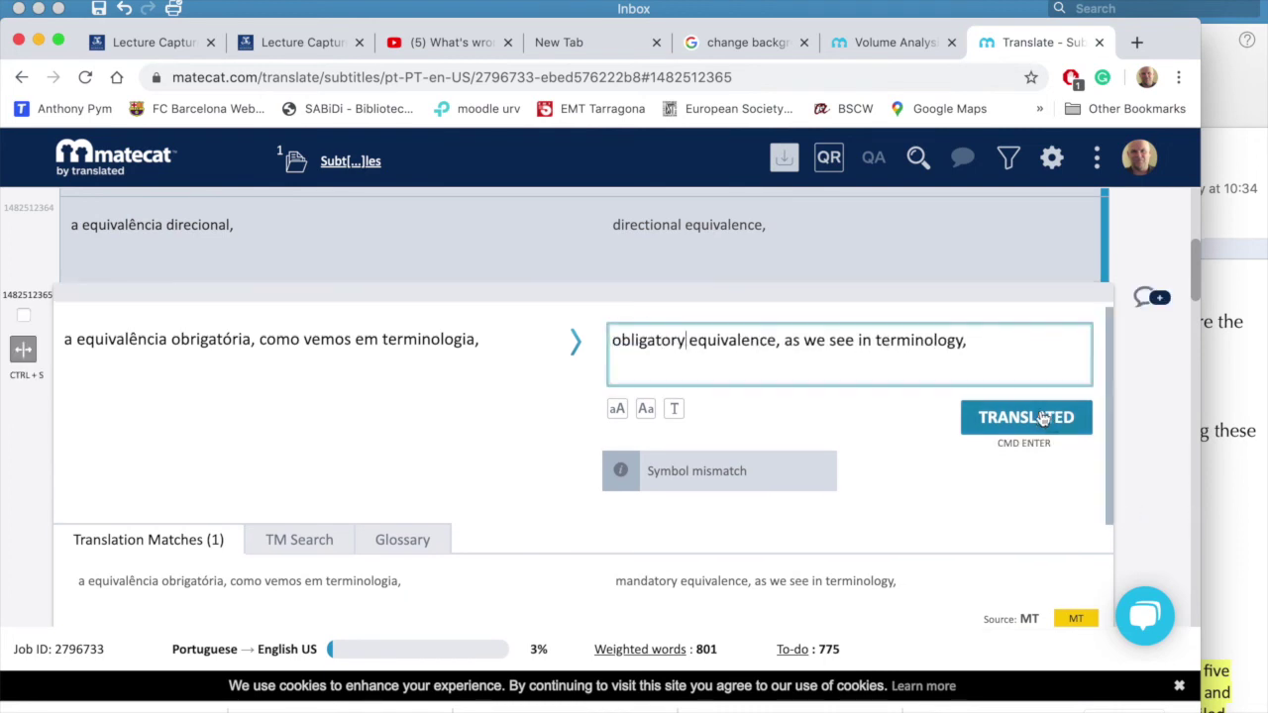